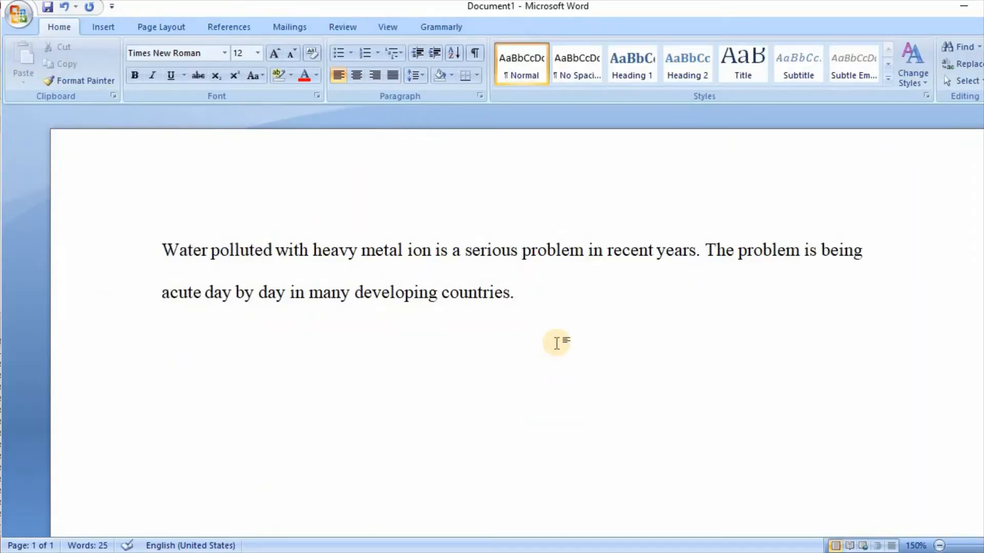
Switch to Mendeley Desktop and start a manual document entry with its type set to Thesis.
left_click(698, 258)
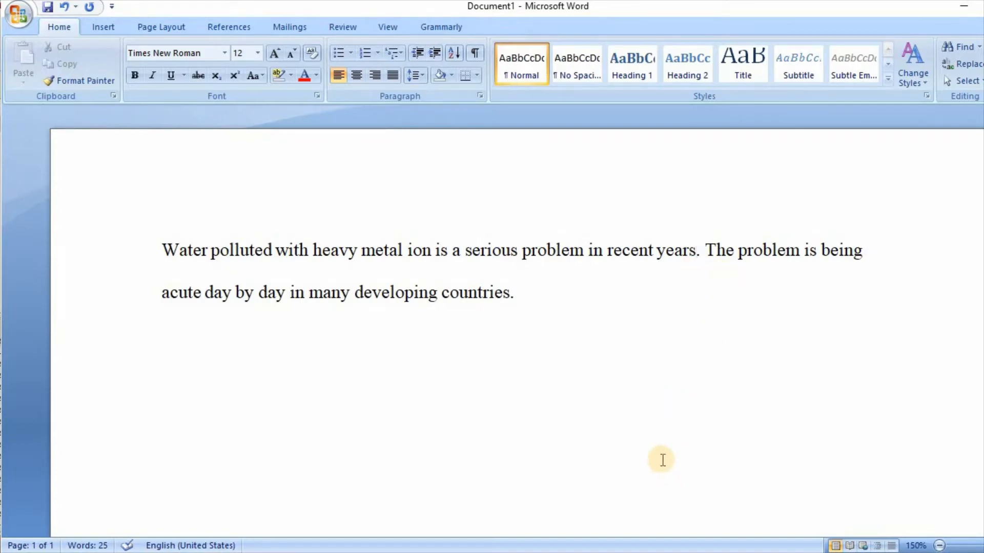
left_click(574, 552)
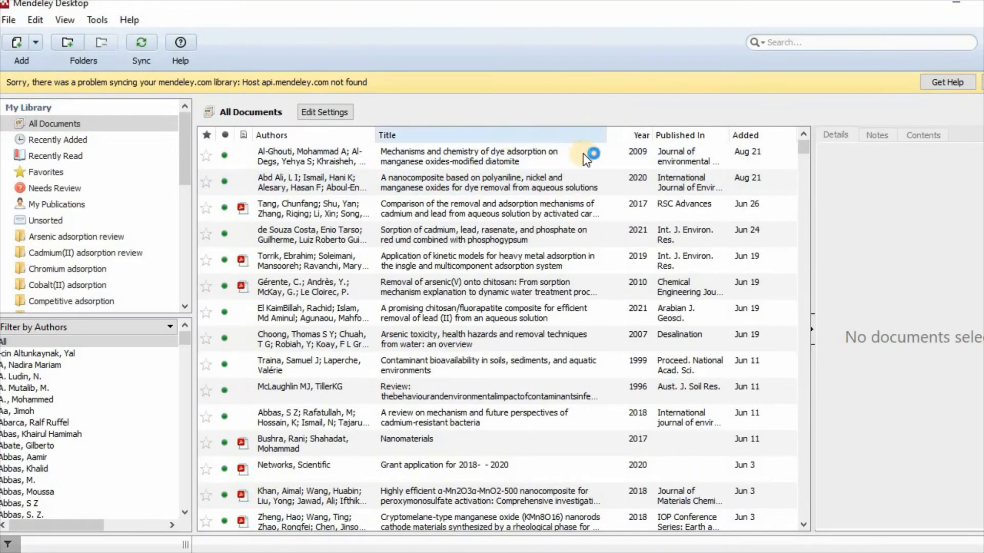
left_click(36, 44)
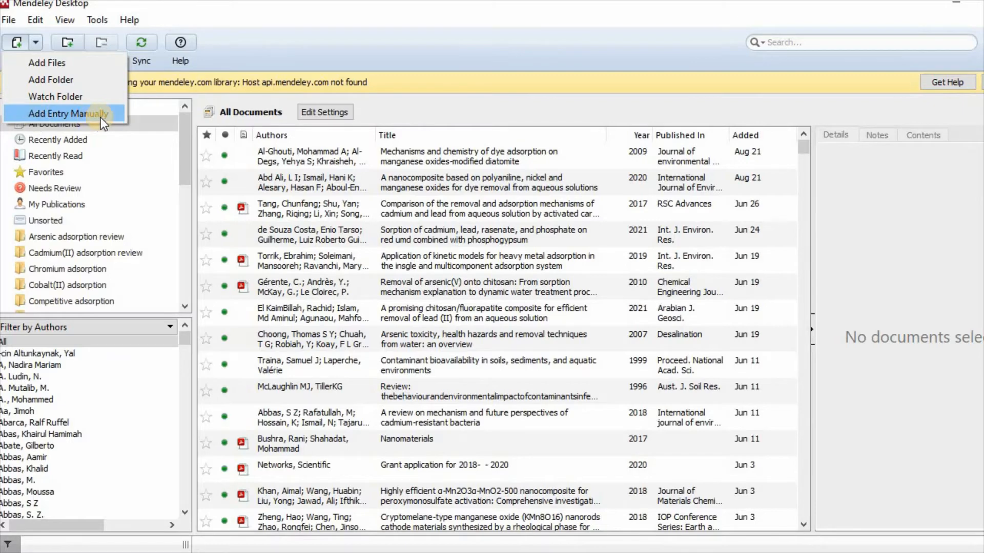
left_click(69, 115)
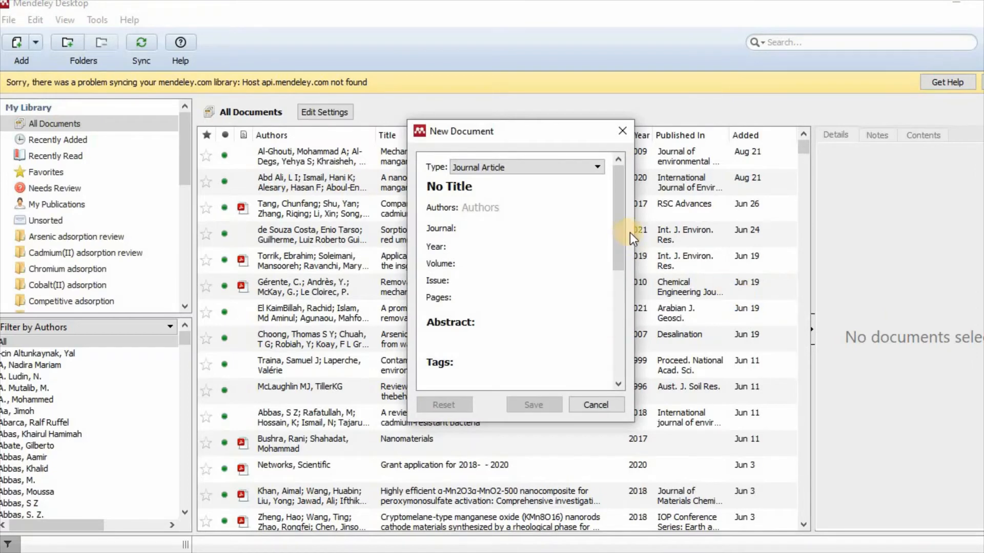
left_click(598, 170)
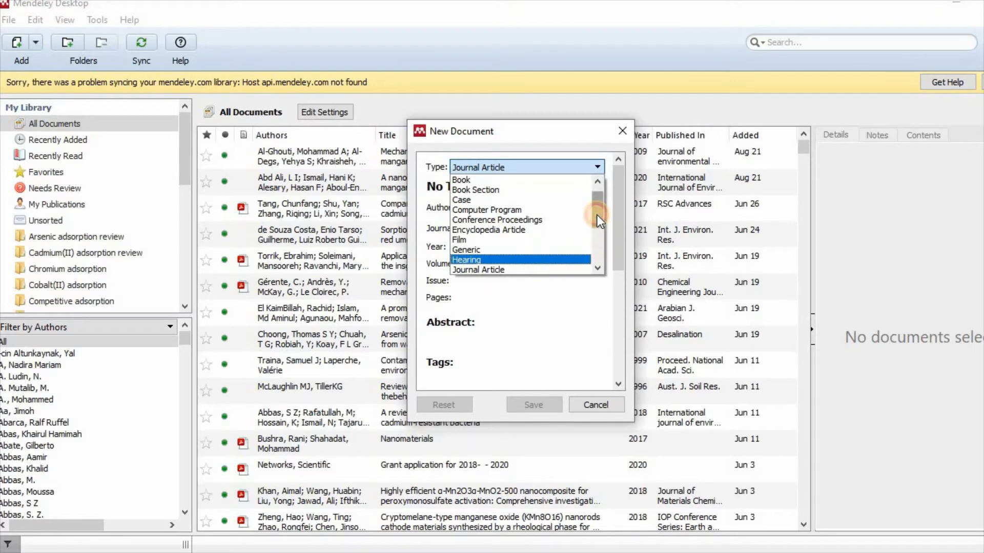
left_click_drag(597, 214, 595, 239)
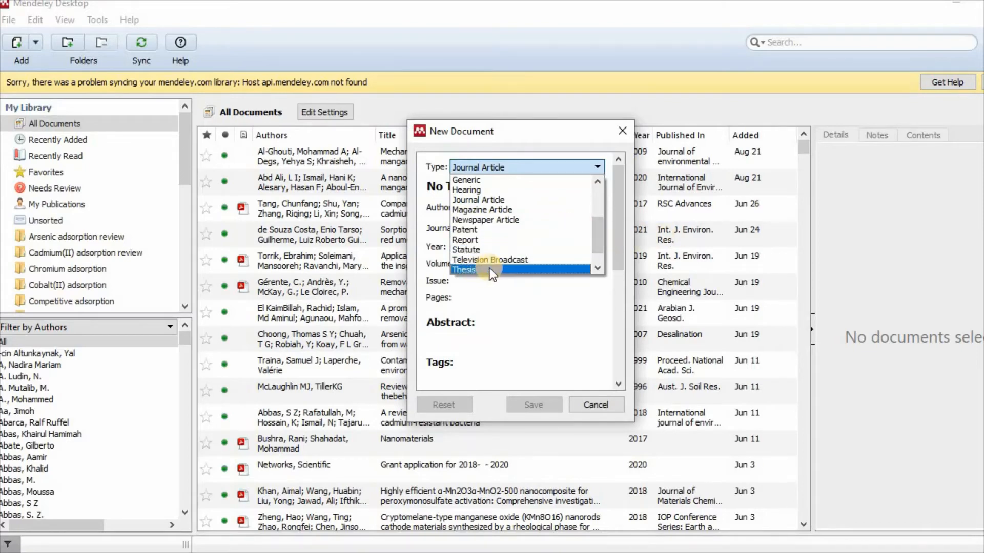
left_click_drag(598, 242, 598, 257)
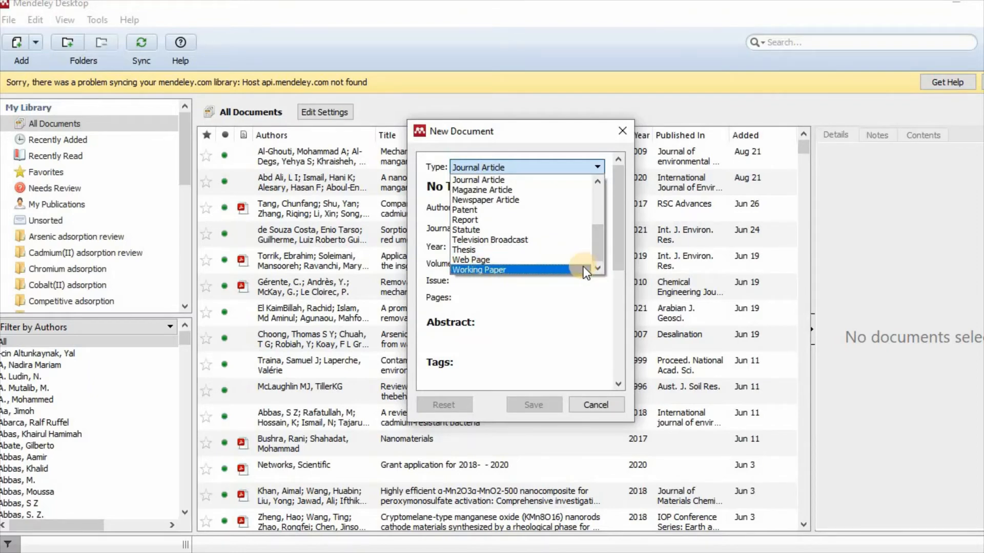
left_click(474, 250)
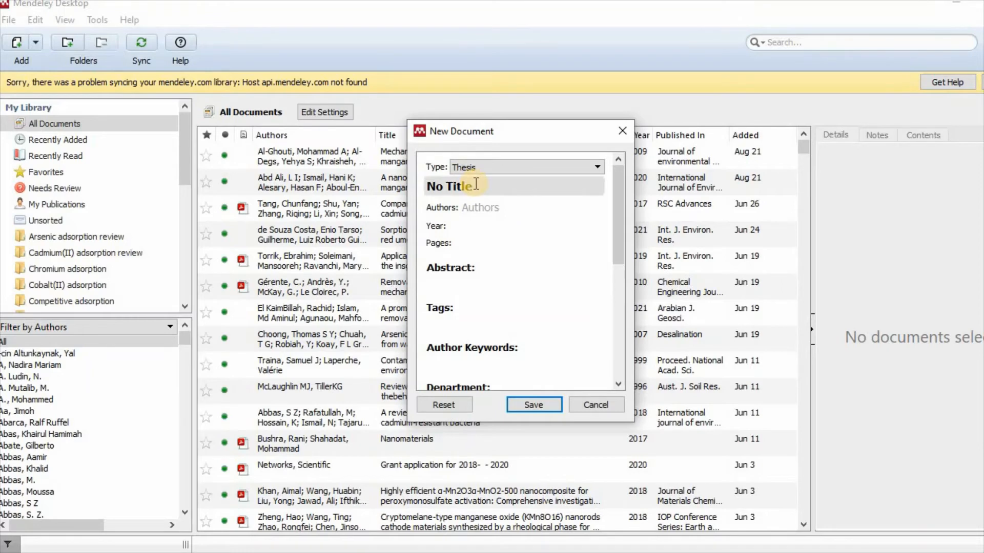
Title the new thesis entry "Competitive sorption of metal ions and humic acid onto manganese oide minerals".
left_click(435, 186)
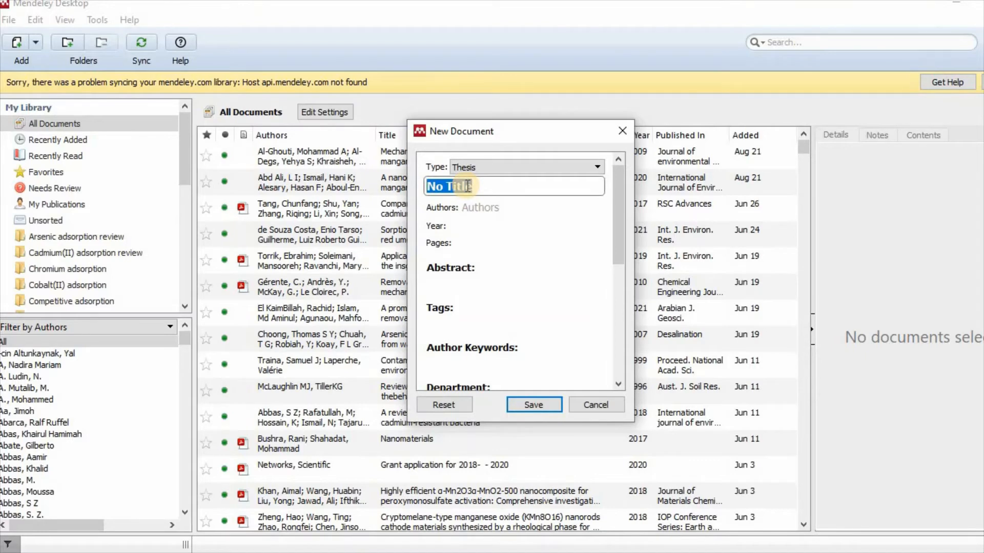
type("Compe")
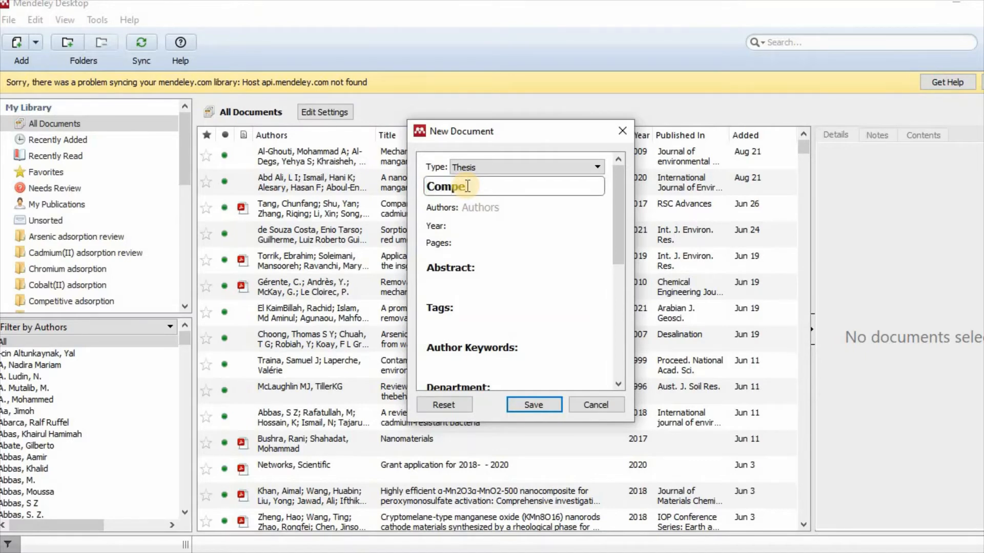
type("titive")
type("sorptio")
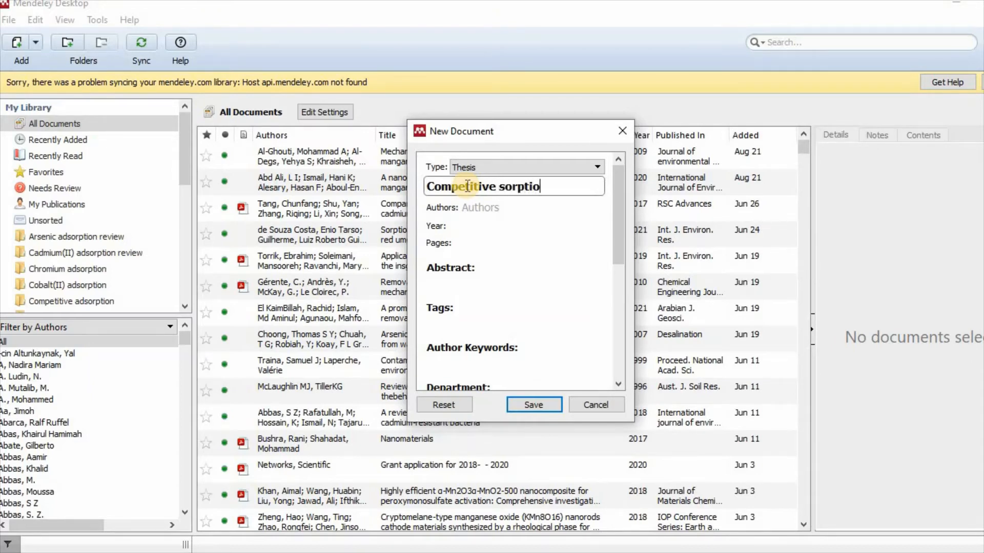
type("n of metal i")
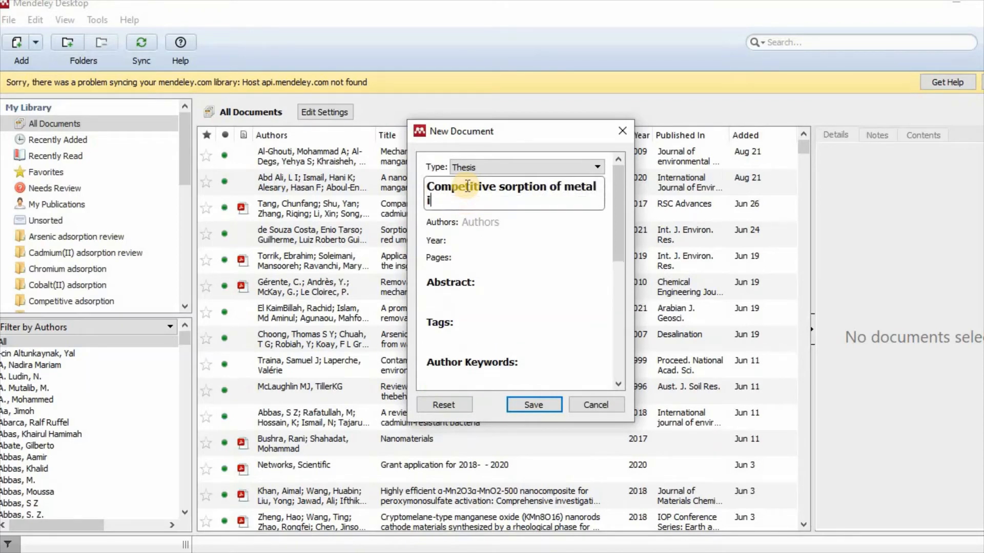
type("ons and humic ad")
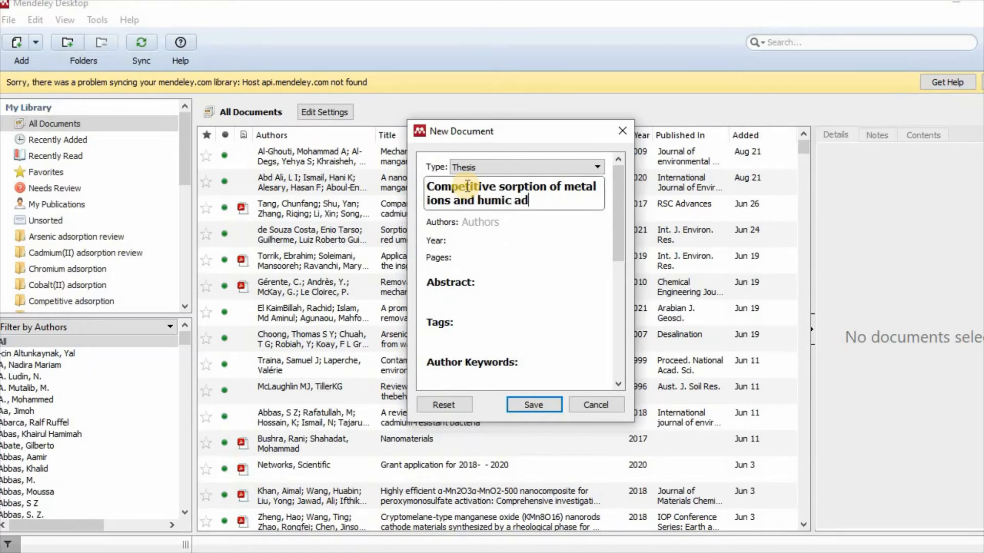
key("BackSpace")
type("cid onto manganese")
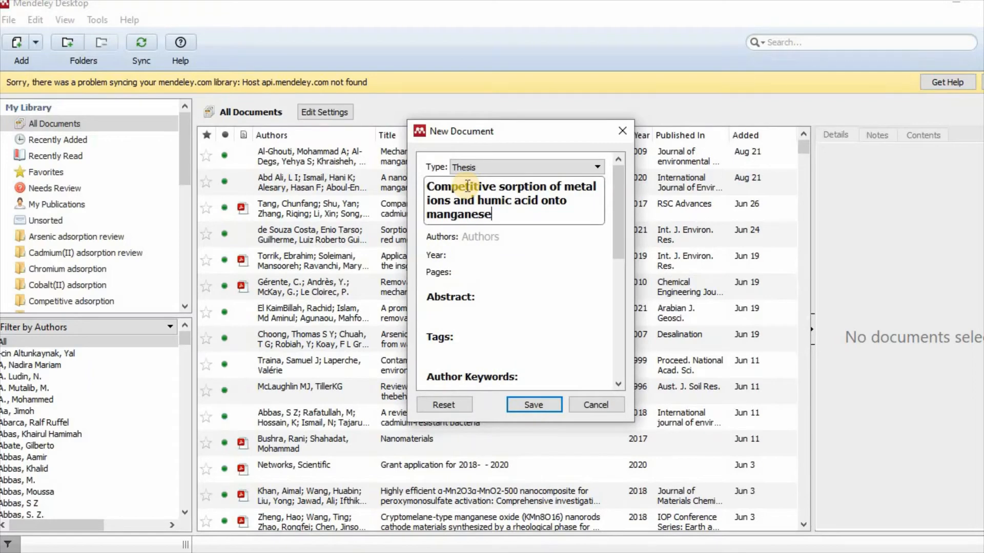
type(" o")
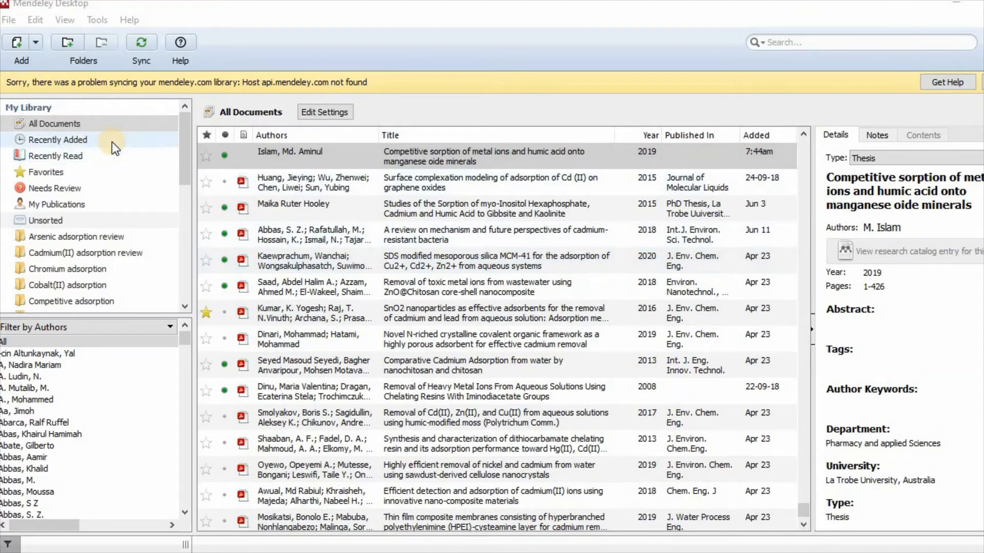
Start another manual document entry and set its type to Thesis.
left_click(35, 43)
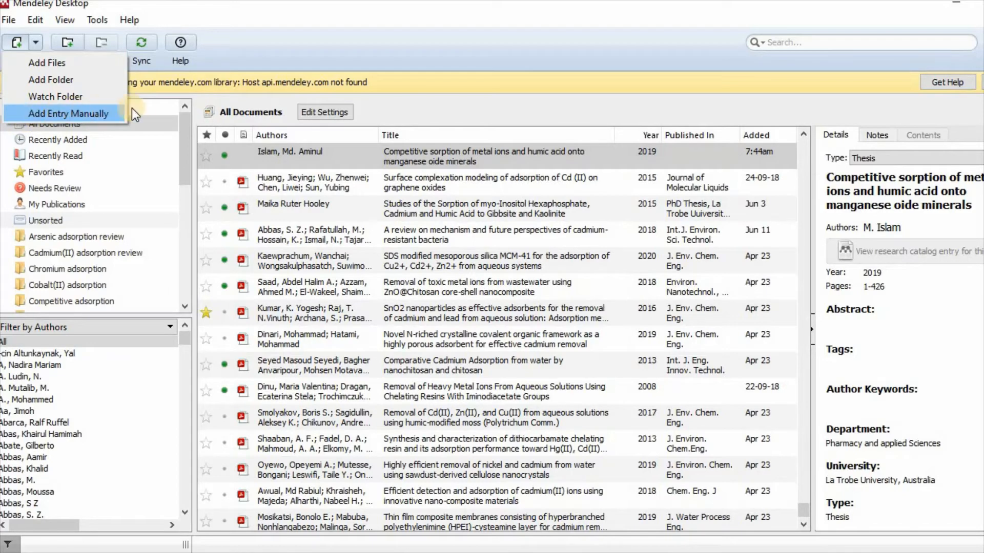
left_click(60, 113)
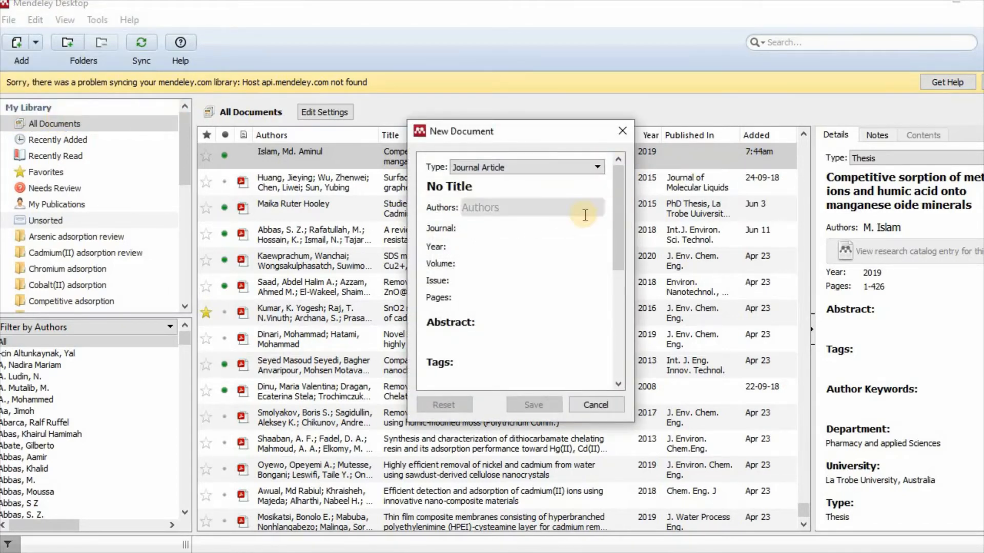
left_click(597, 167)
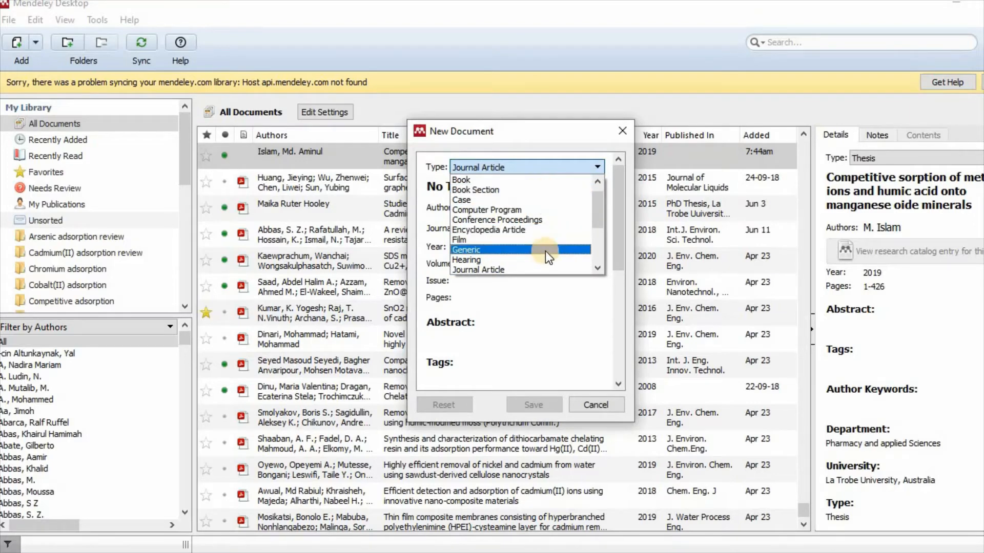
scroll(546, 252, "down", 2)
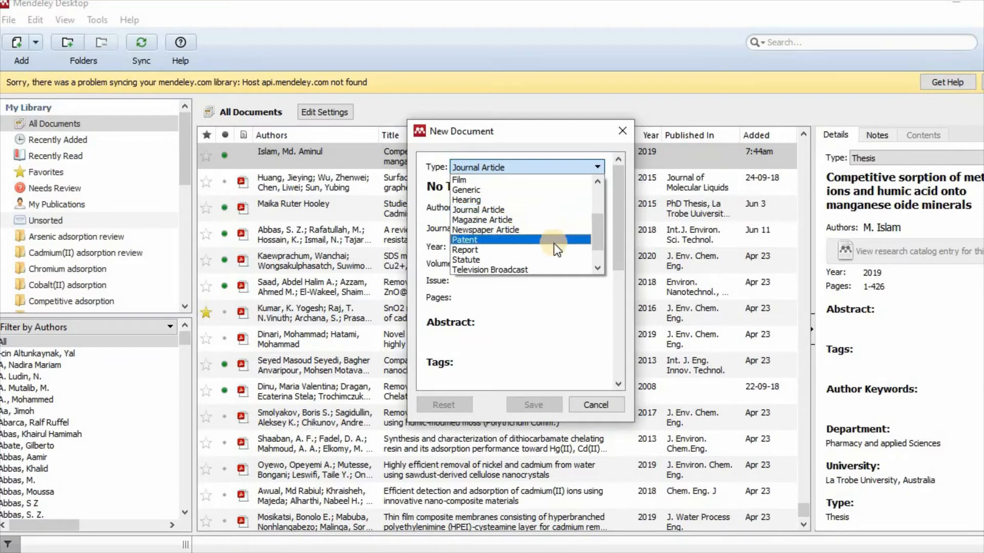
scroll(555, 246, "down", 1)
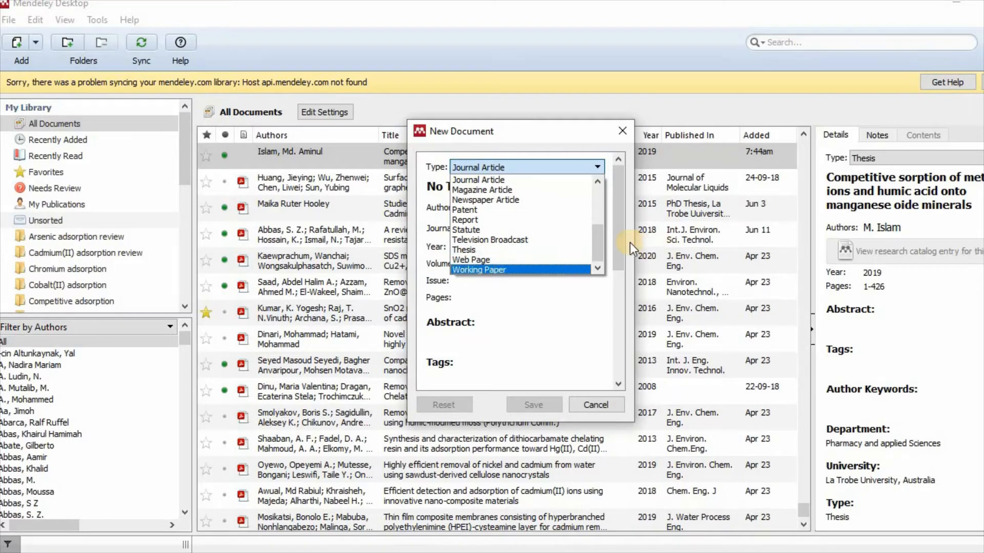
left_click(499, 250)
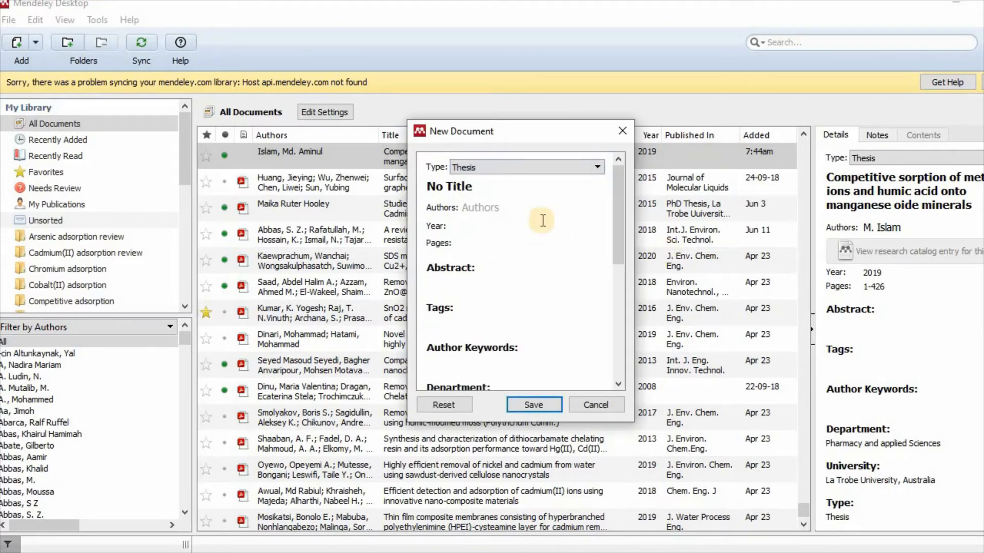
Enter the thesis title "Competitive sorption of metal ions and humic acid onto manganese oxide minerals".
left_click(487, 188)
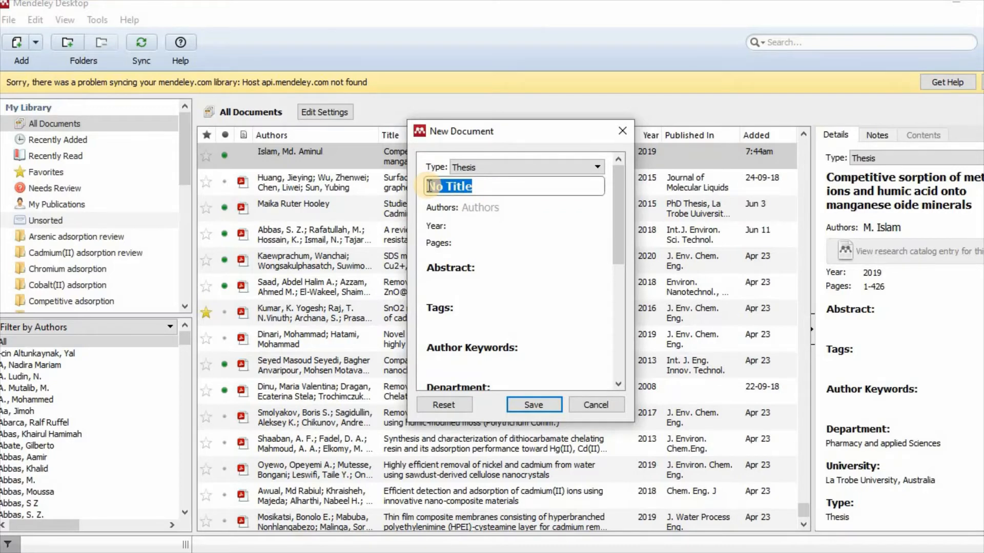
type("Com")
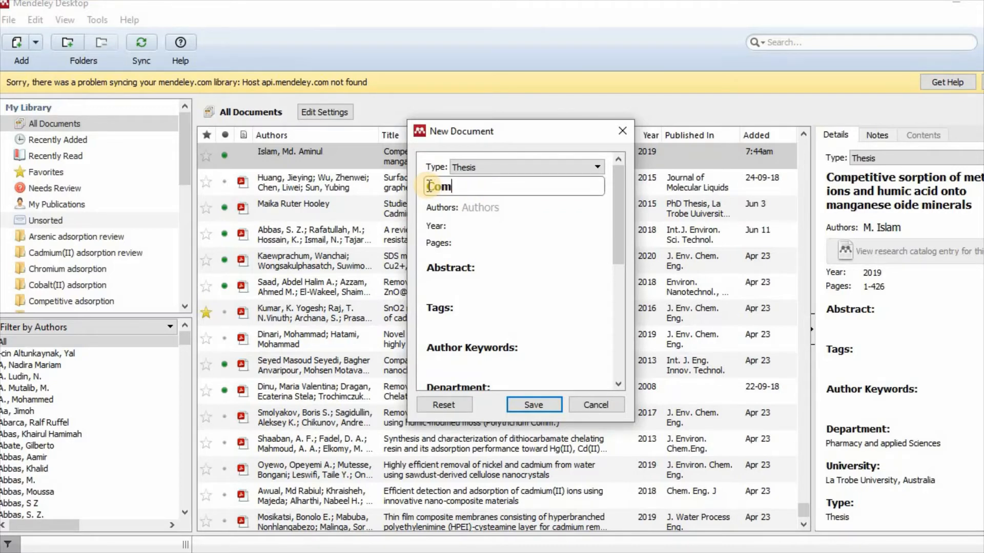
type("petitive sorpt")
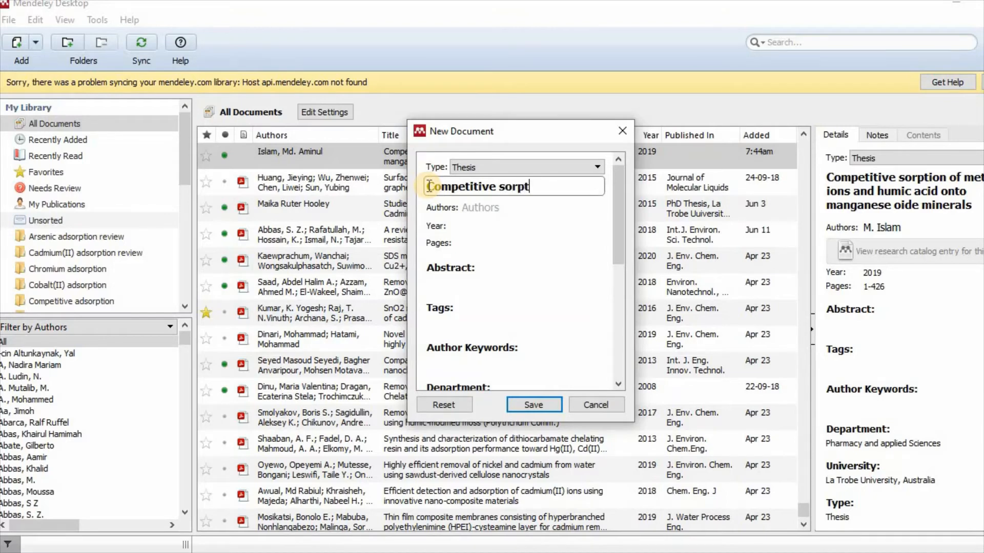
type("ion of metal i")
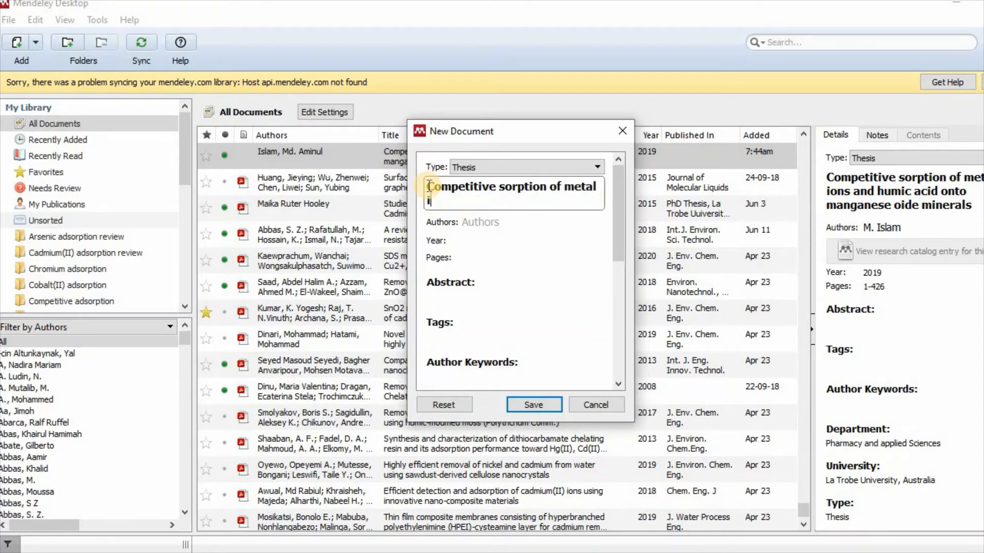
type("ons and humi")
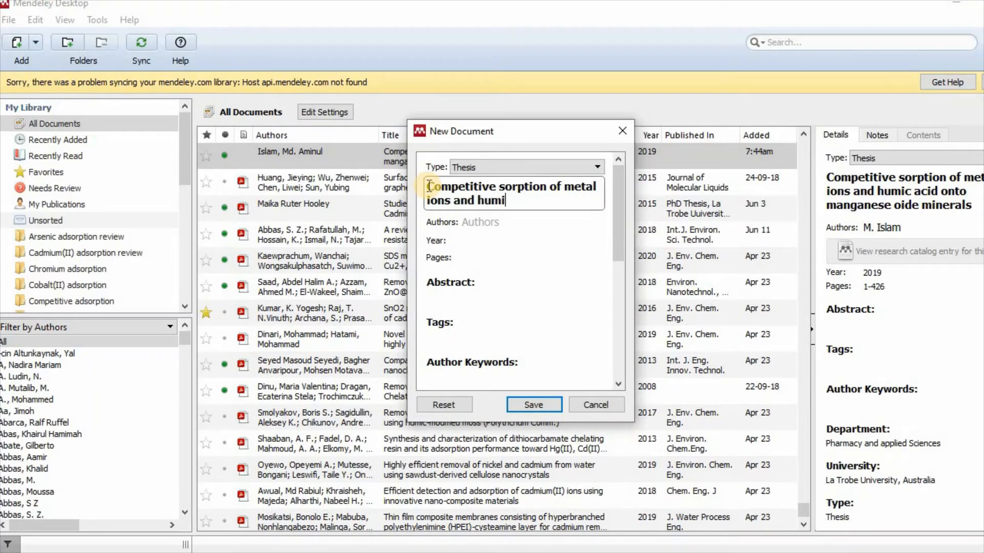
type("c acid onto man")
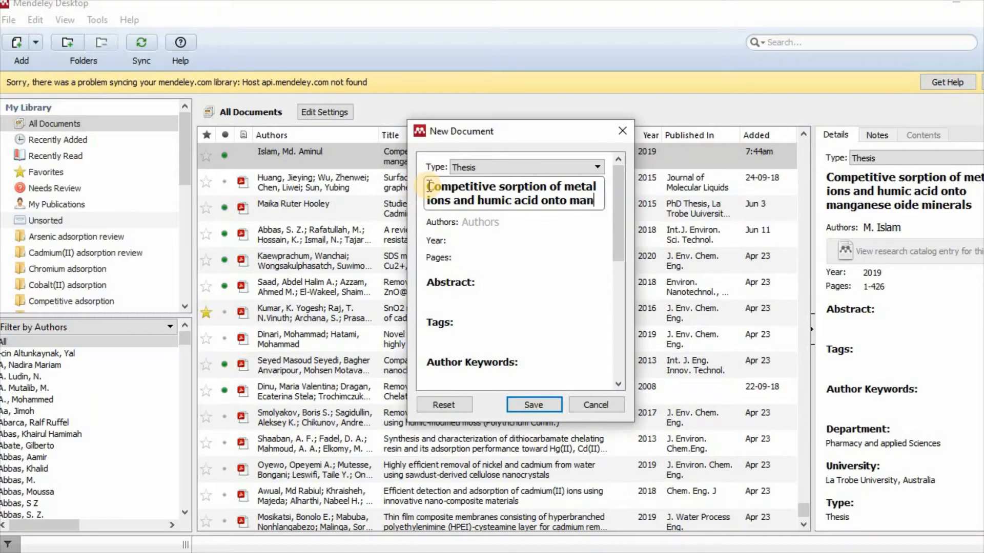
type("ganese ")
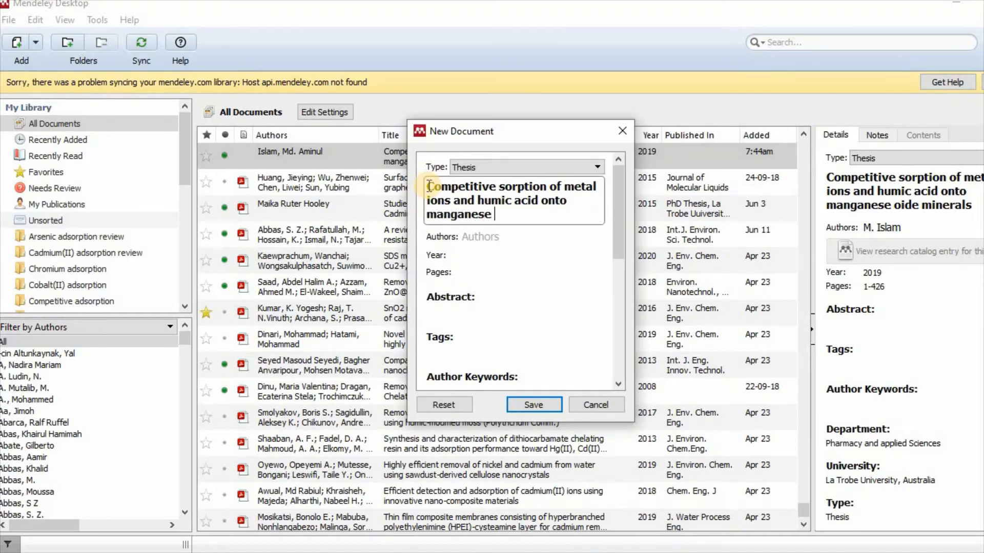
type("oxide mineral")
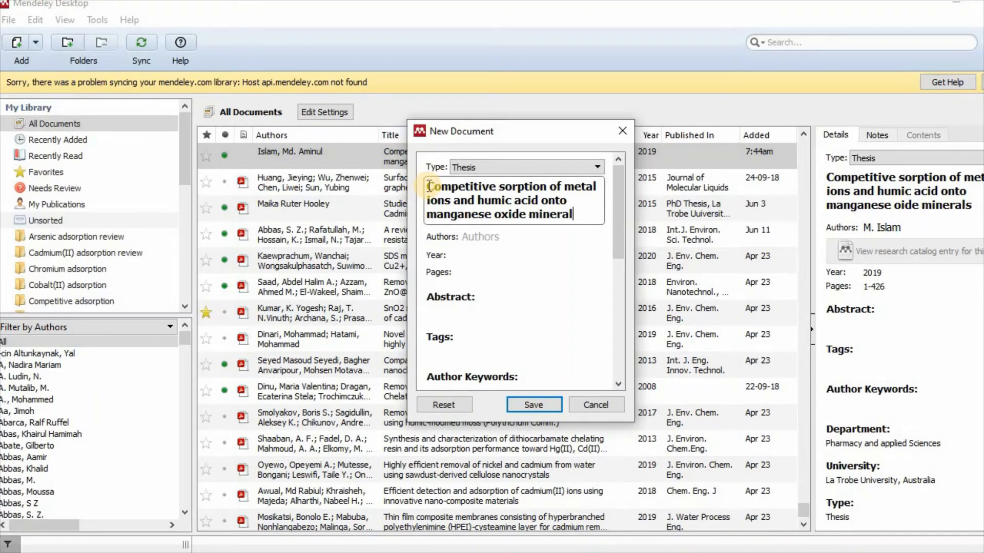
type("s")
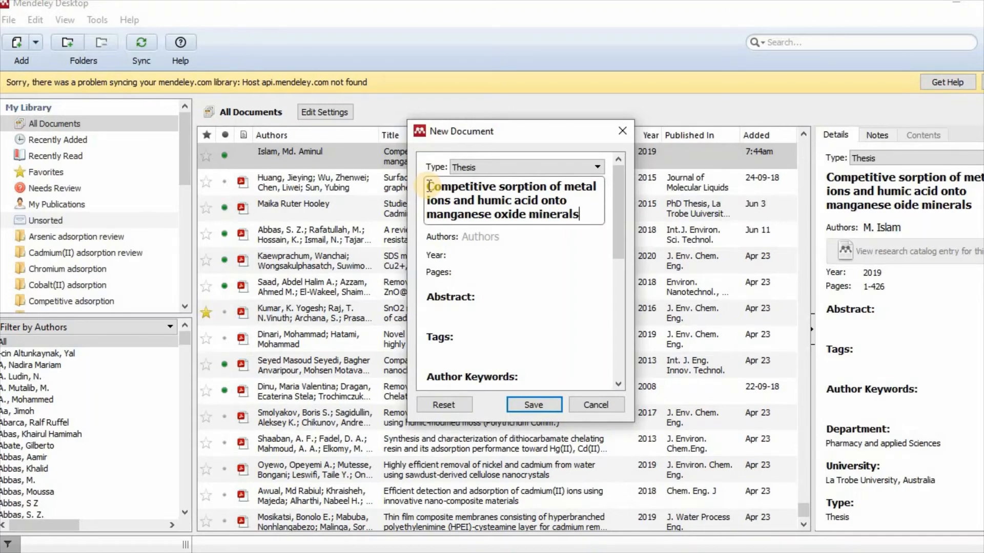
Enter the thesis author's full name in the Authors field.
left_click(480, 238)
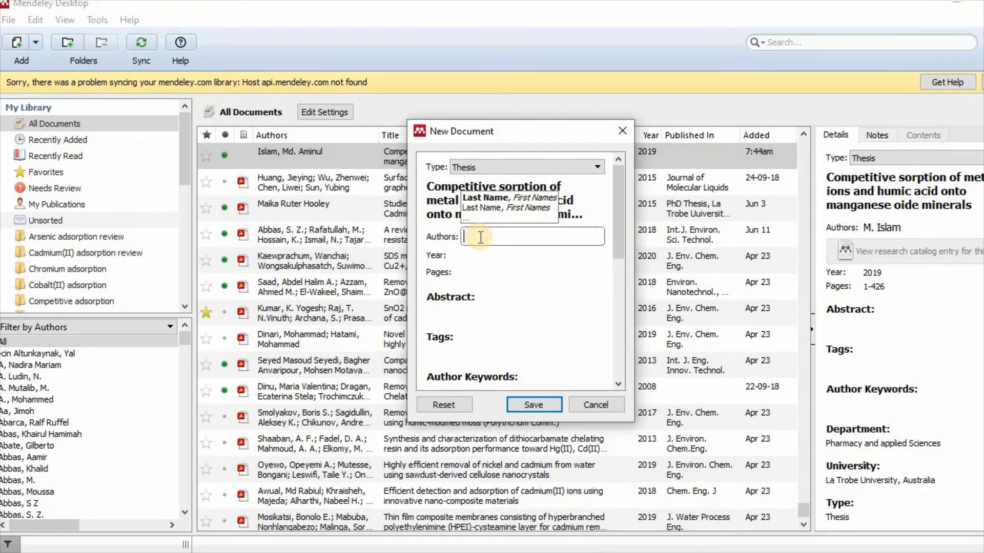
type("Md.")
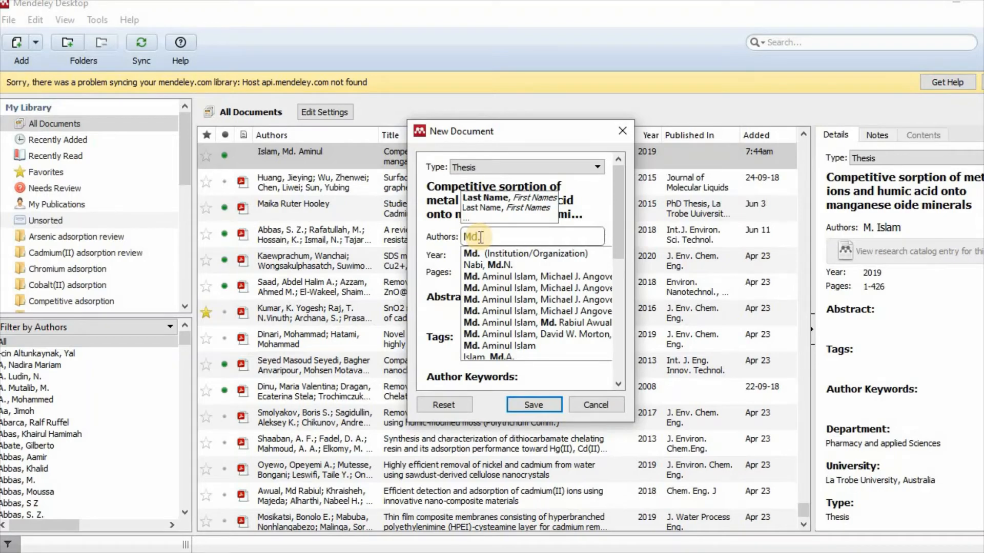
type(" Aminu")
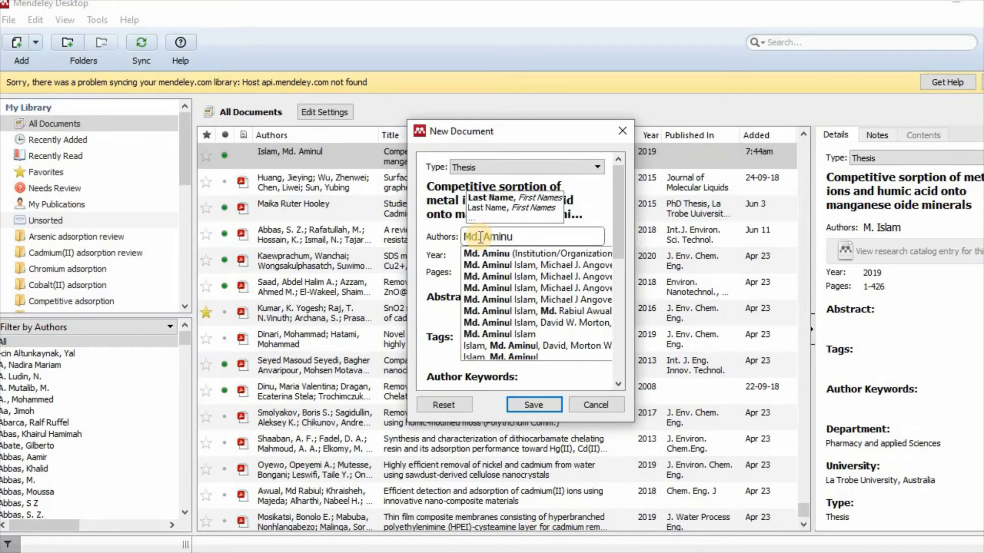
type("l Islam")
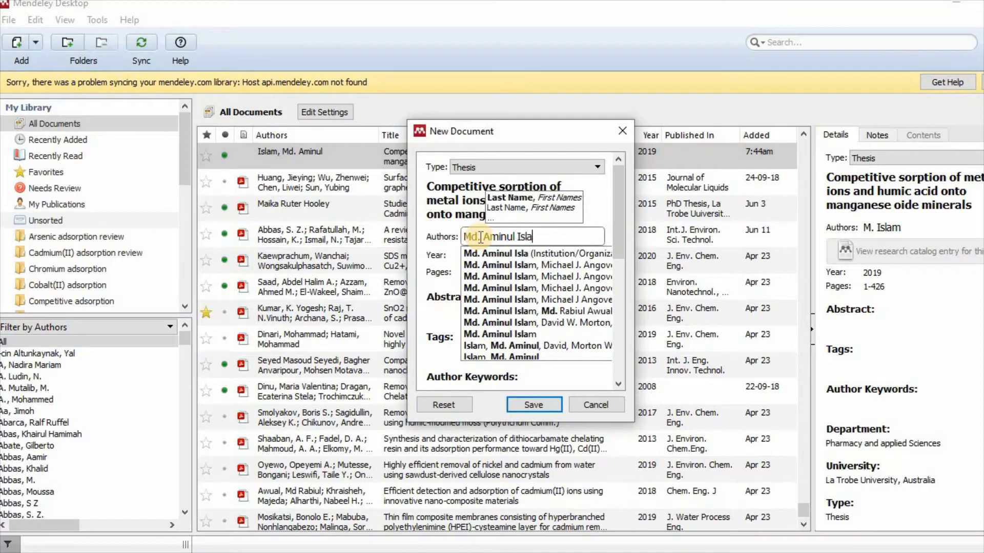
left_click(441, 247)
left_click(471, 254)
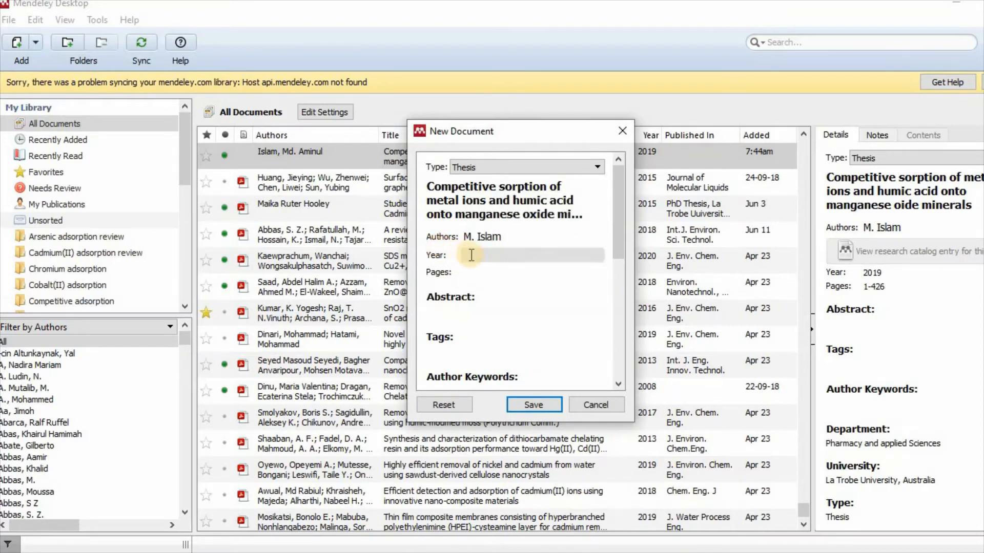
Set the new thesis entry's year to 2019 and its pages to 1-425.
type("2019")
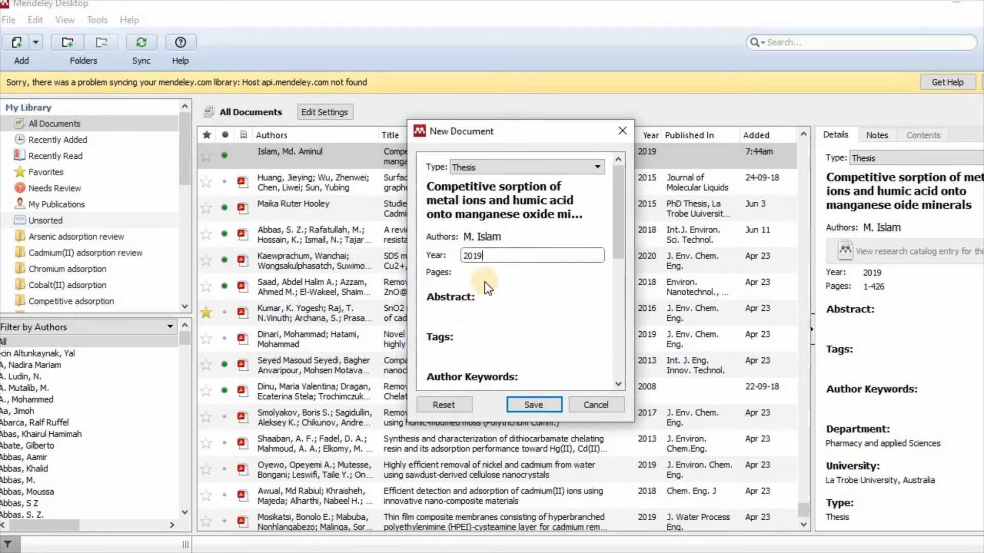
left_click(483, 272)
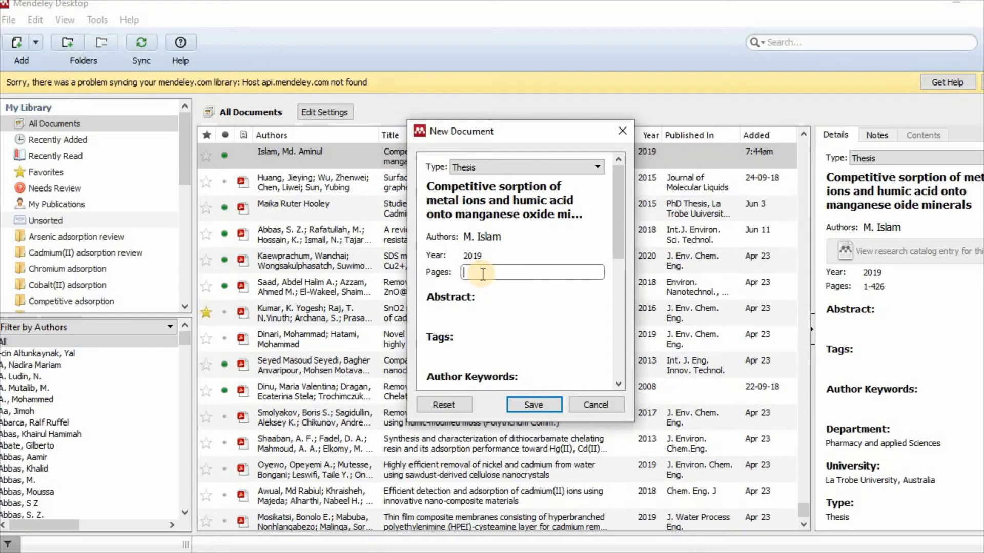
type("1-425")
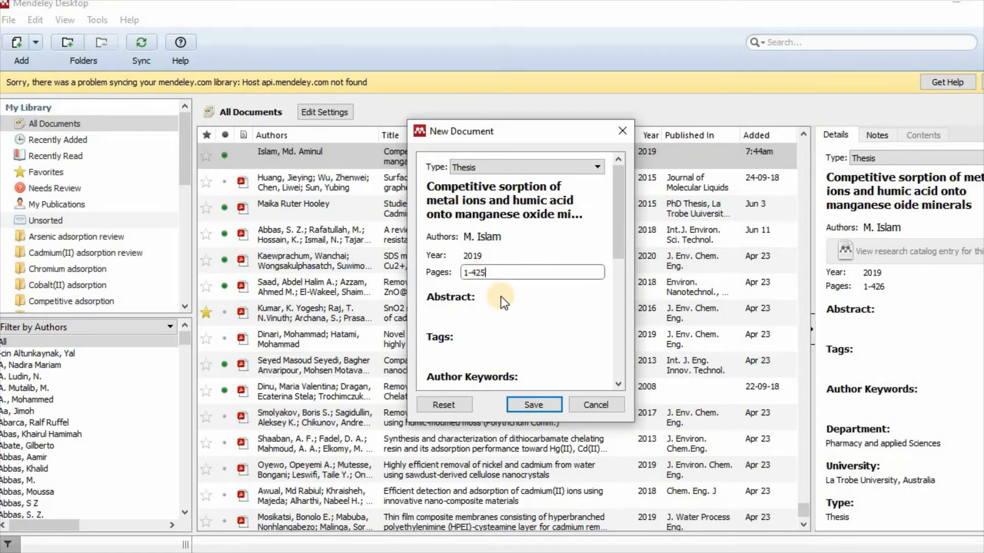
Enter the department "Pharmacy and applied Sciences" and the university "La Trobe University, Australia" for the thesis.
scroll(500, 296, "down", 1)
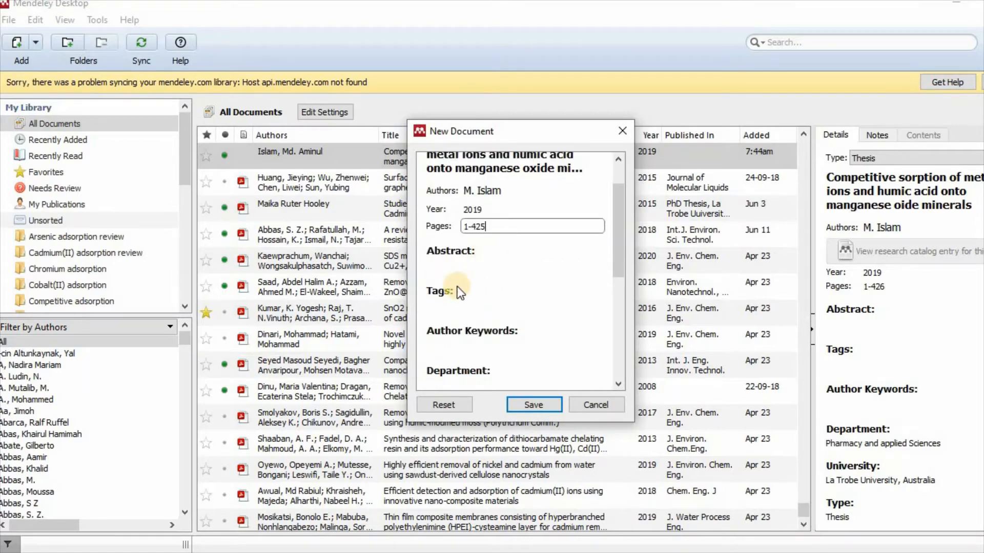
scroll(520, 300, "down", 1)
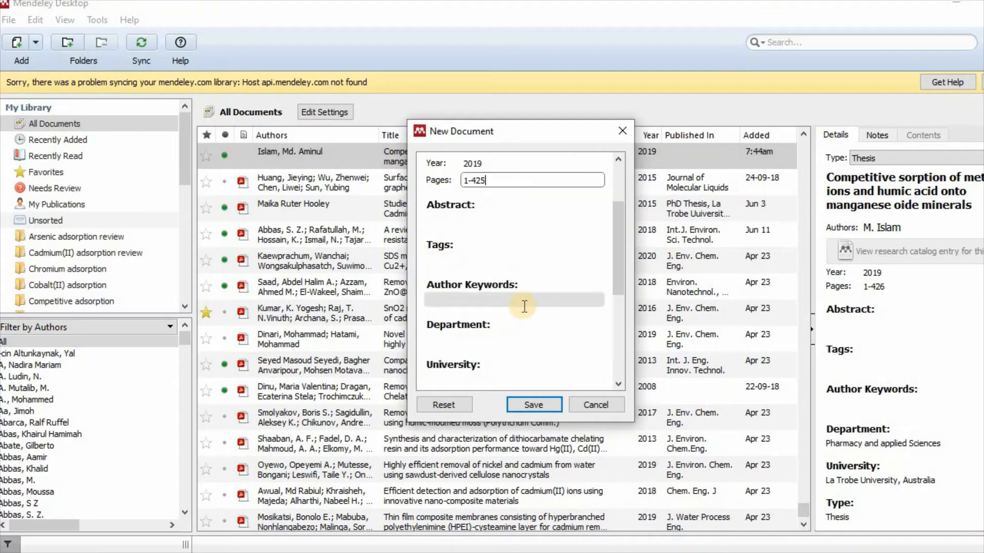
scroll(507, 299, "down", 1)
left_click(501, 294)
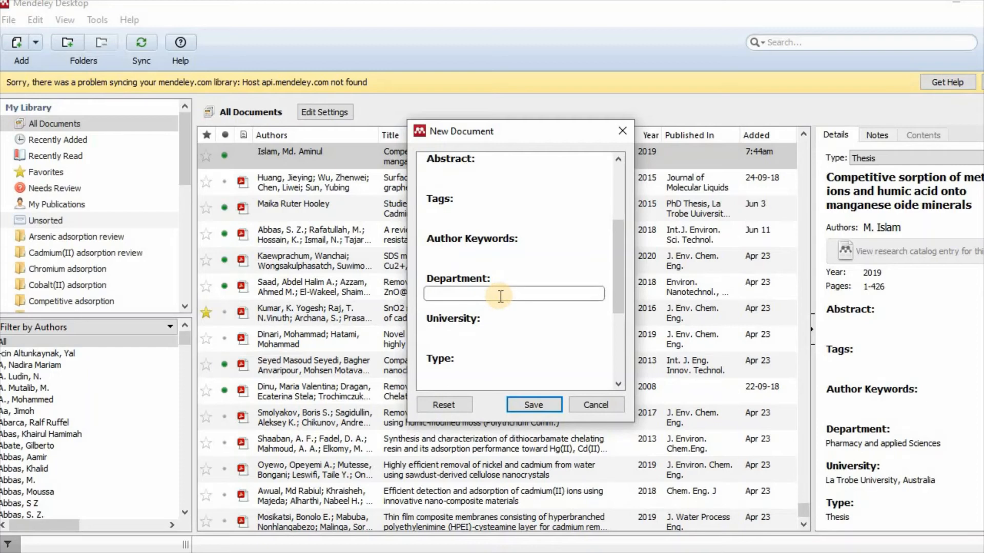
type("Pharmacy and applied Sc")
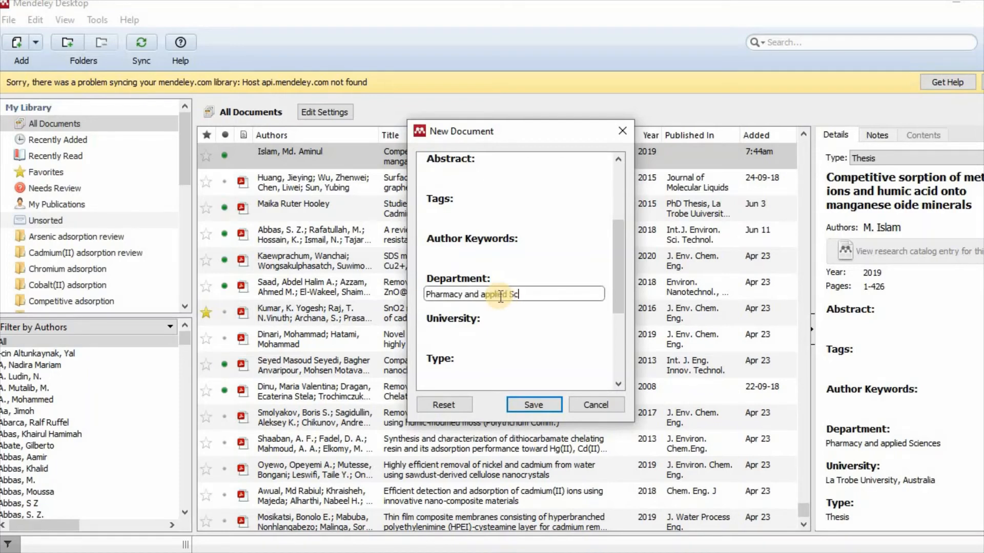
type("iences")
left_click(470, 334)
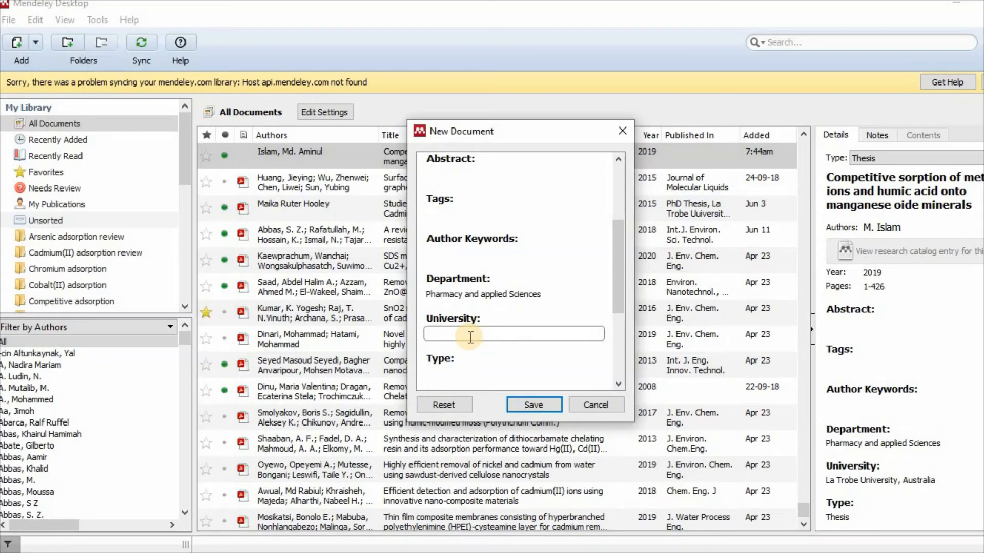
type("La Trobe University, Austr")
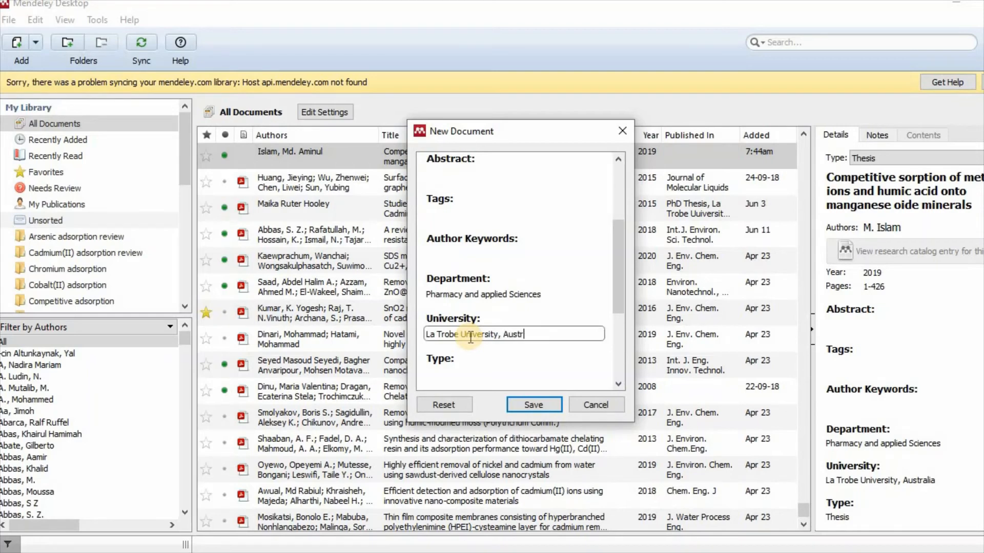
type("alia")
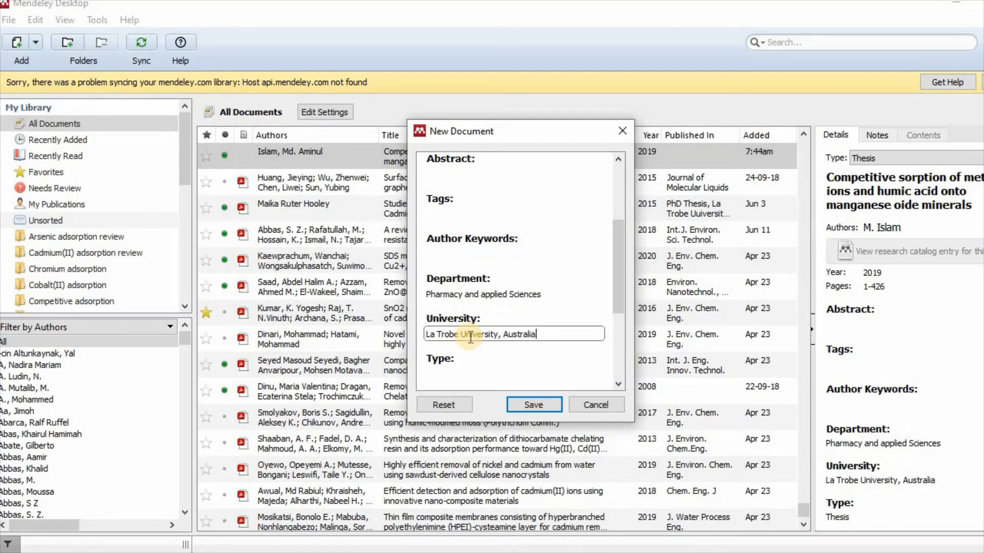
Fill in the thesis type as "Thesis" below the university and save the new document entry.
left_click(479, 370)
type("The")
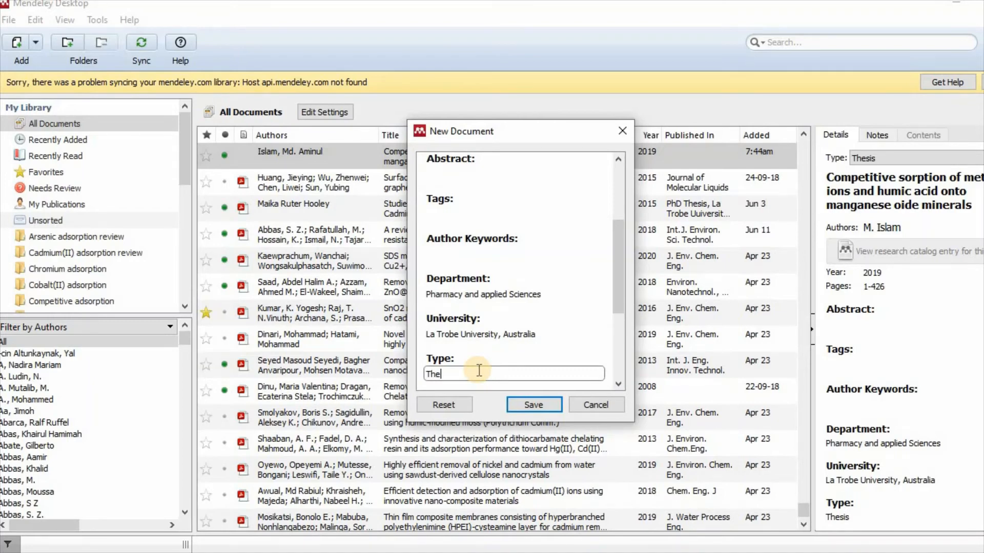
type("sis")
scroll(534, 355, "down", 1)
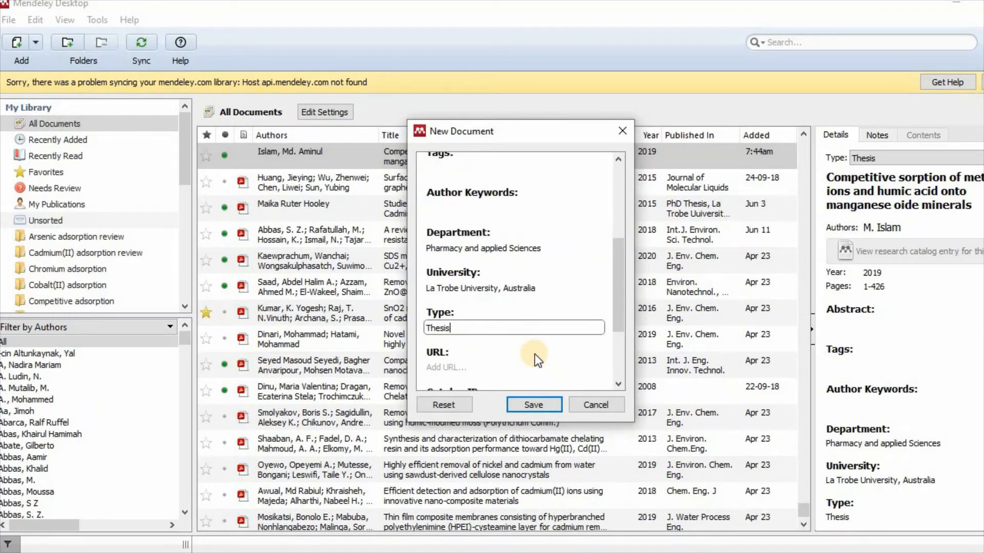
scroll(534, 355, "down", 2)
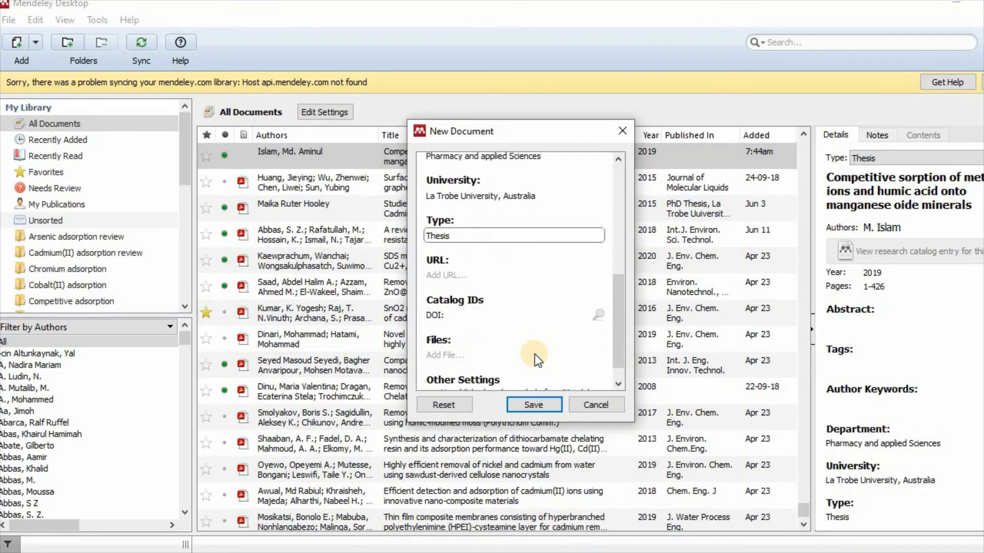
scroll(534, 355, "down", 1)
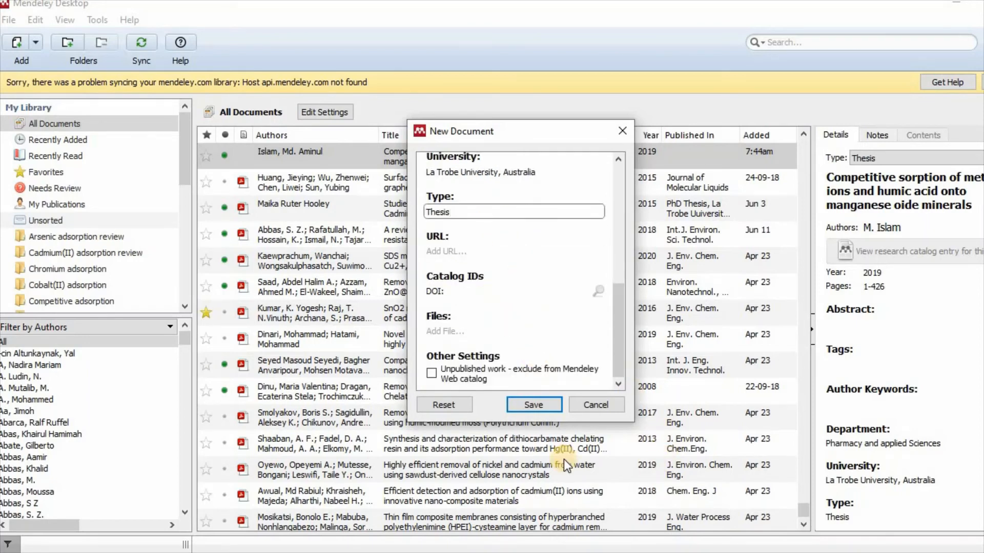
left_click(528, 405)
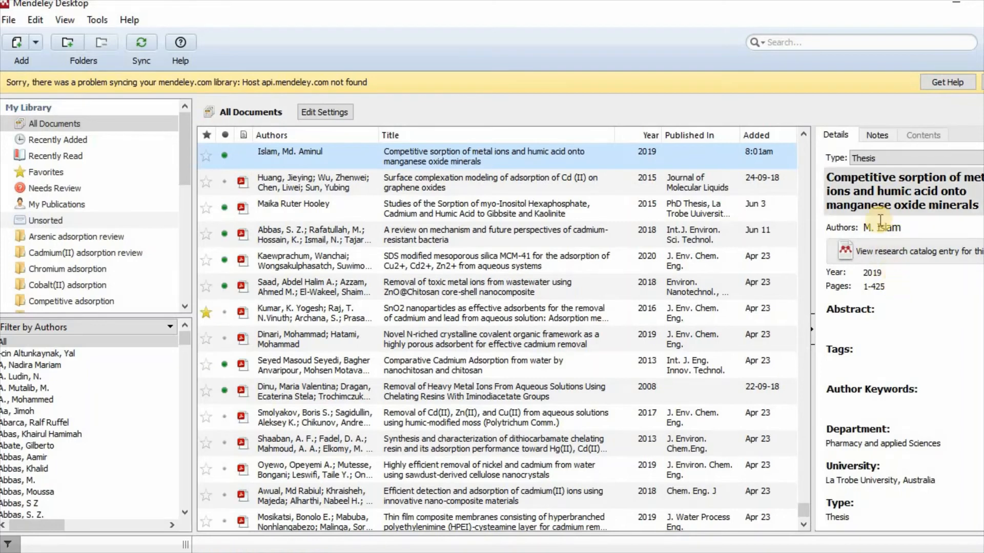
Correct the page range of the saved manganese oxide thesis entry to 1-426.
left_click(893, 287)
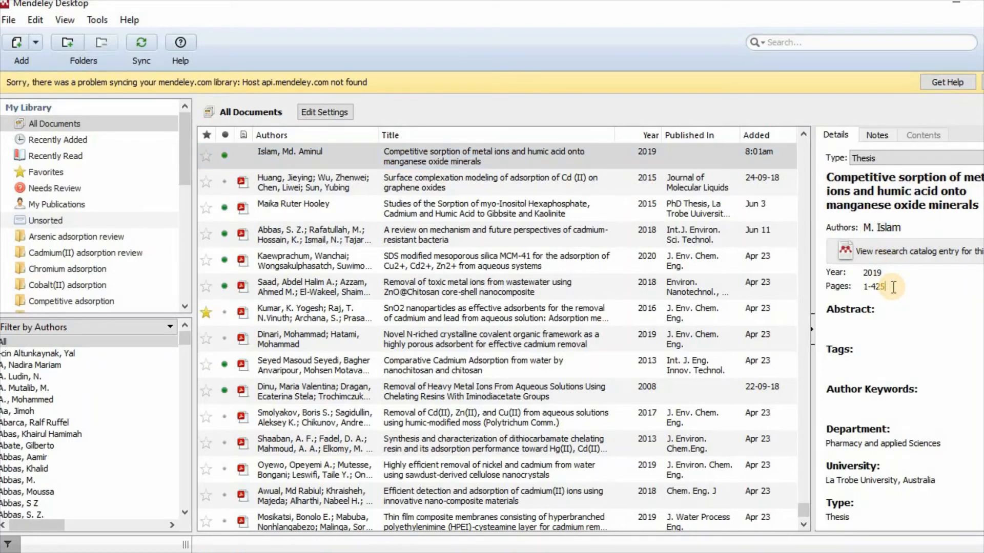
key("BackSpace")
type("6")
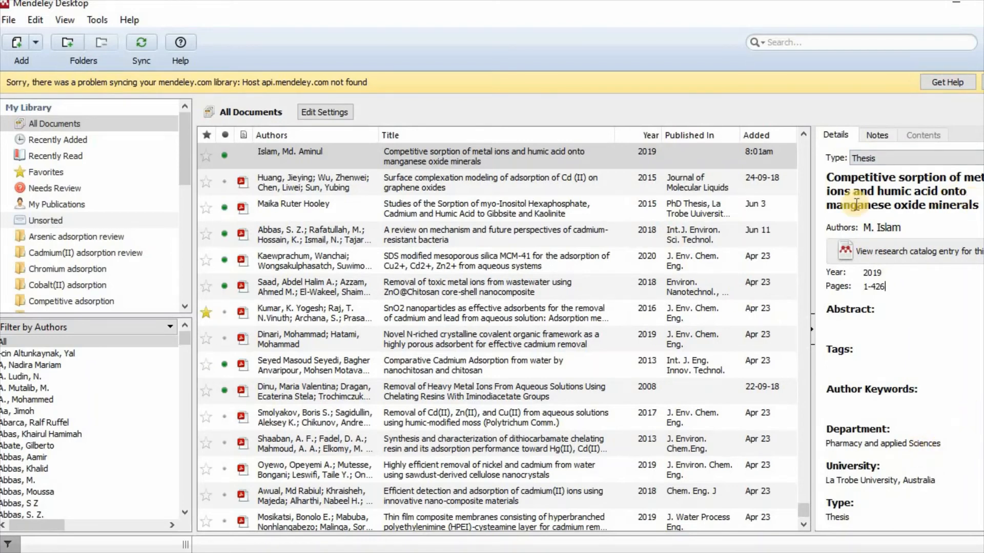
left_click(448, 154)
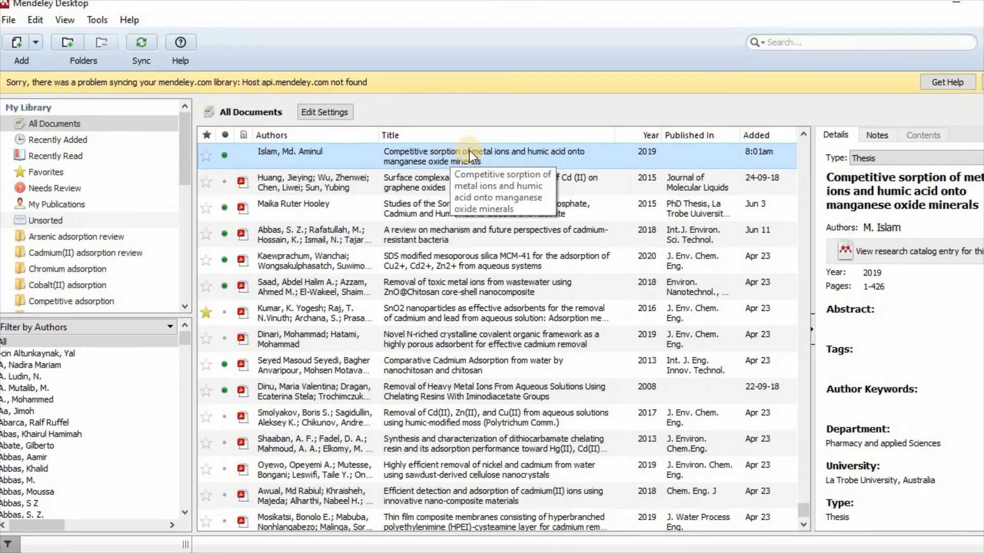
Switch to the Word document and cite the manganese oxide thesis from Mendeley after "recent years", with a space before the citation.
key("alt+Tab")
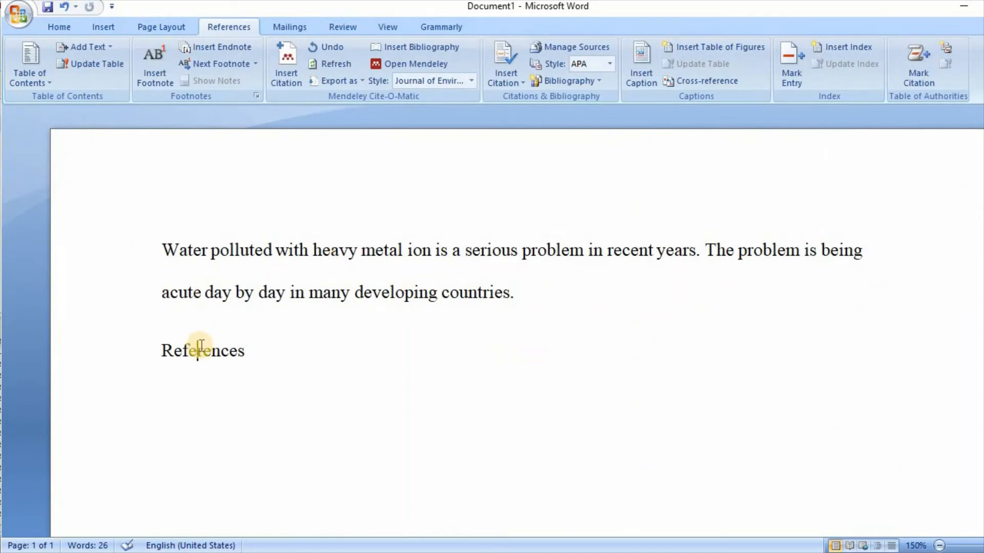
left_click(697, 256)
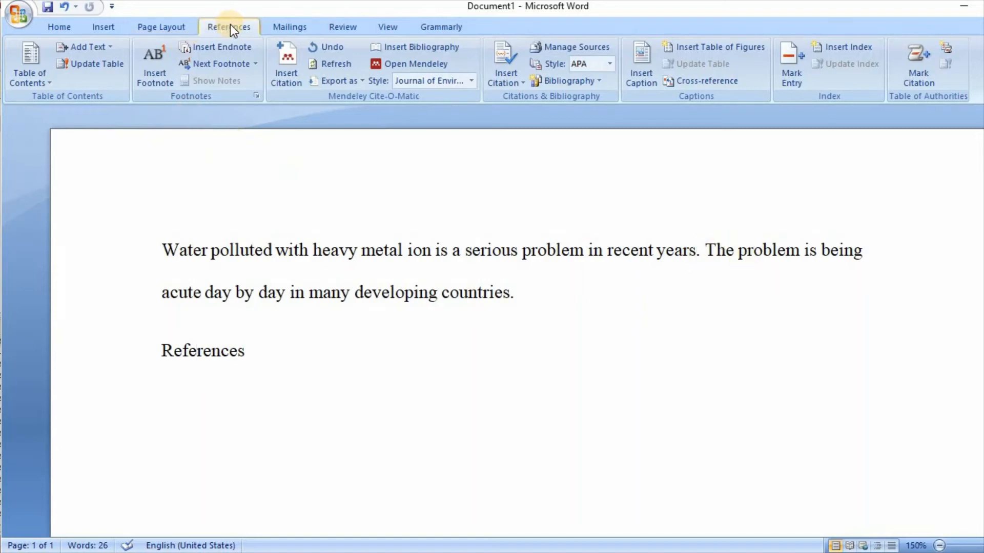
left_click(287, 73)
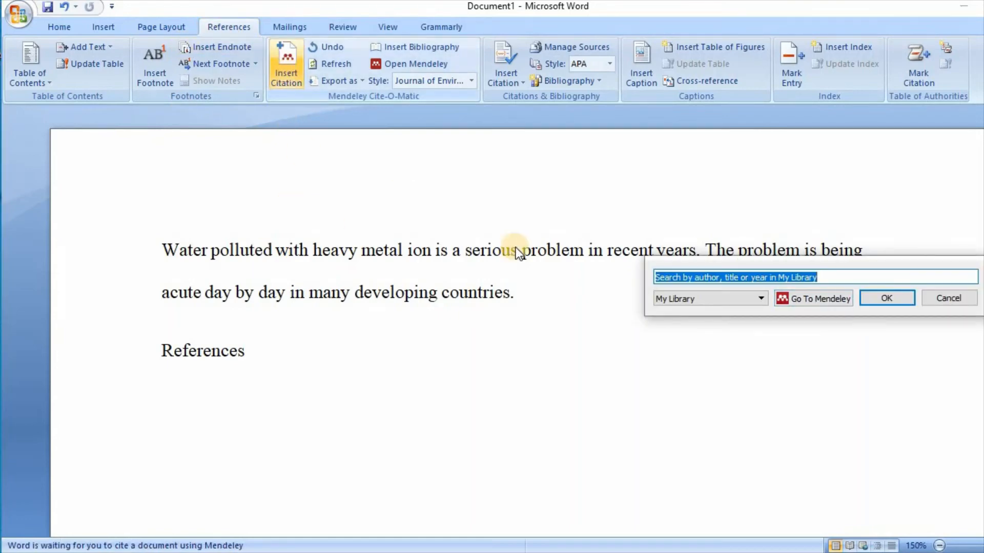
left_click(823, 301)
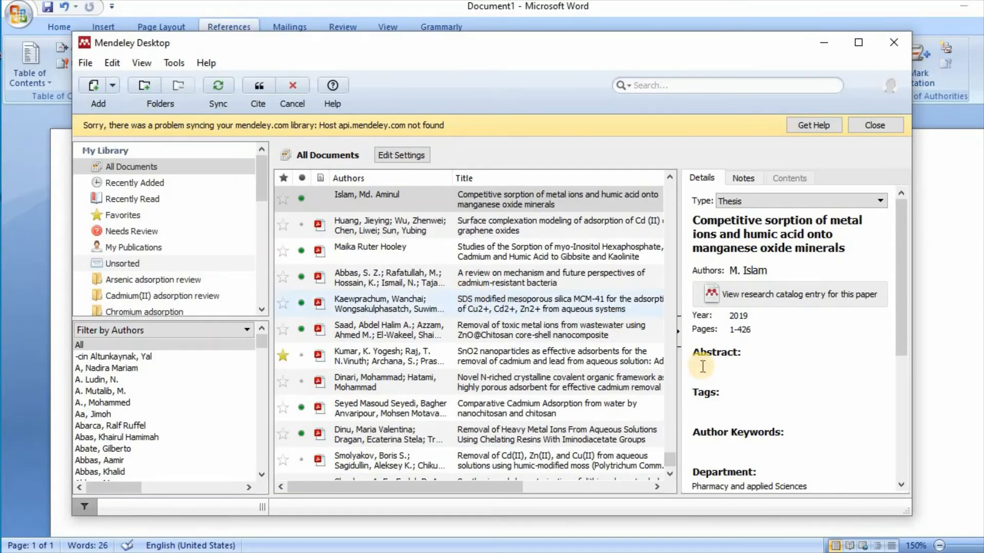
left_click(494, 204)
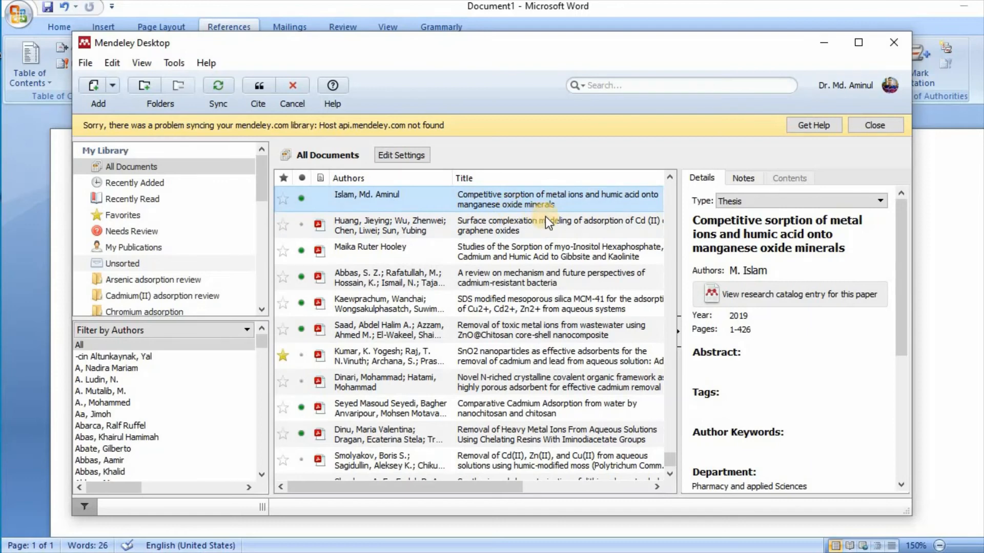
left_click(259, 85)
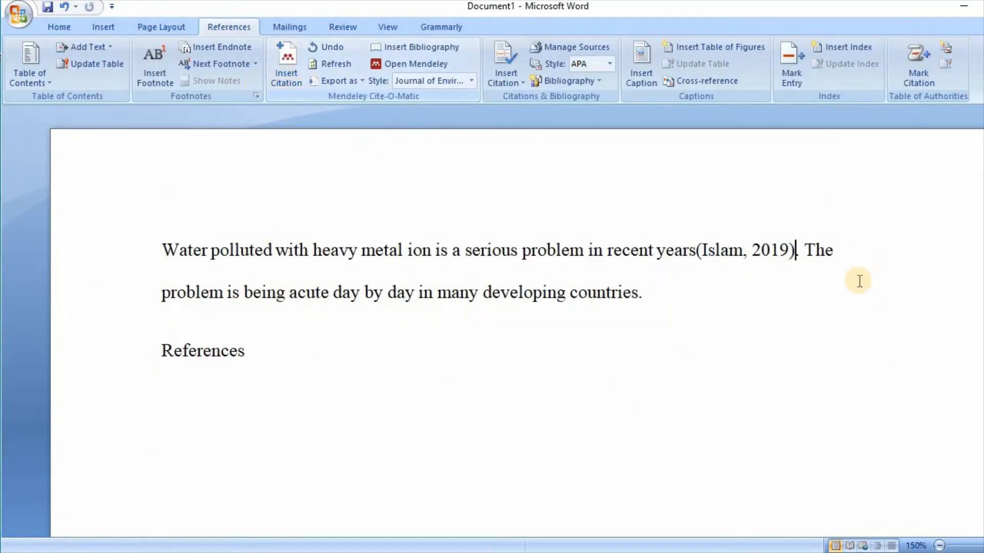
left_click(696, 254)
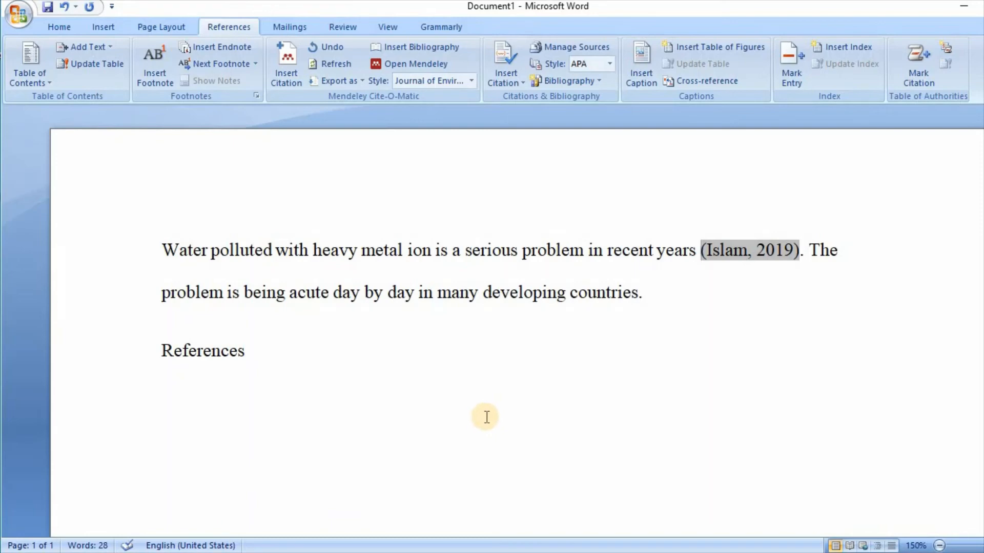
Insert the Mendeley bibliography on a new line below the References heading and set the citation style to Journal of Environmental Chemical Engineering.
left_click(259, 352)
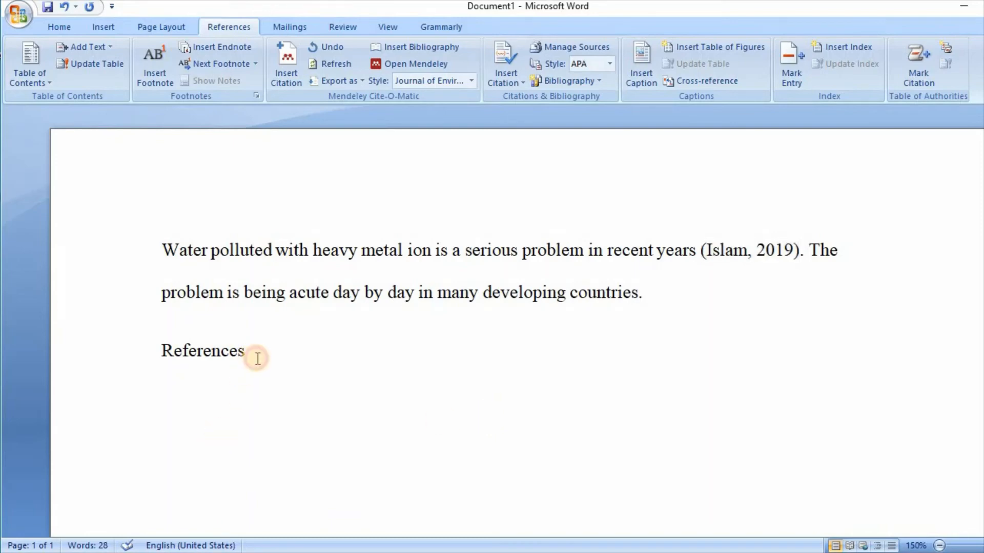
key("Return")
left_click(419, 48)
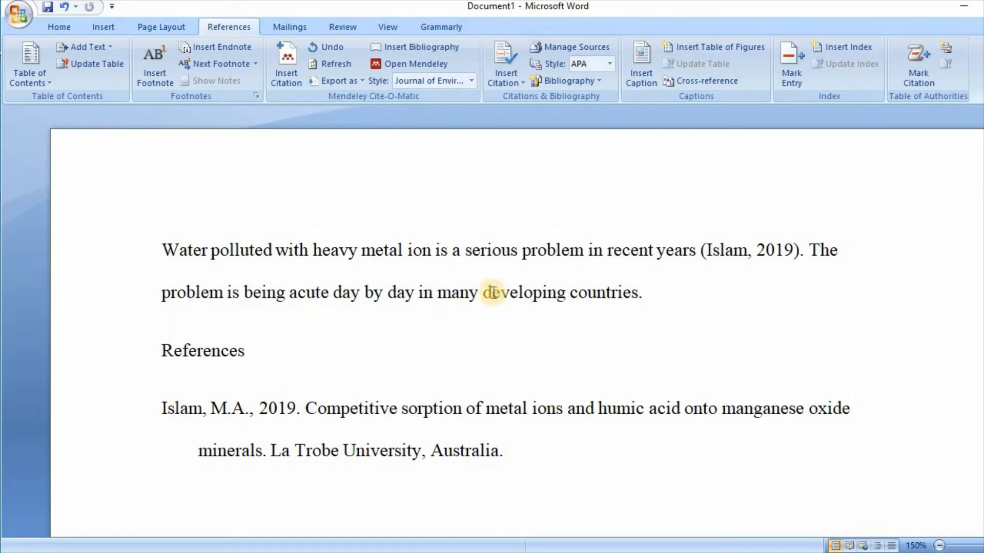
left_click(473, 81)
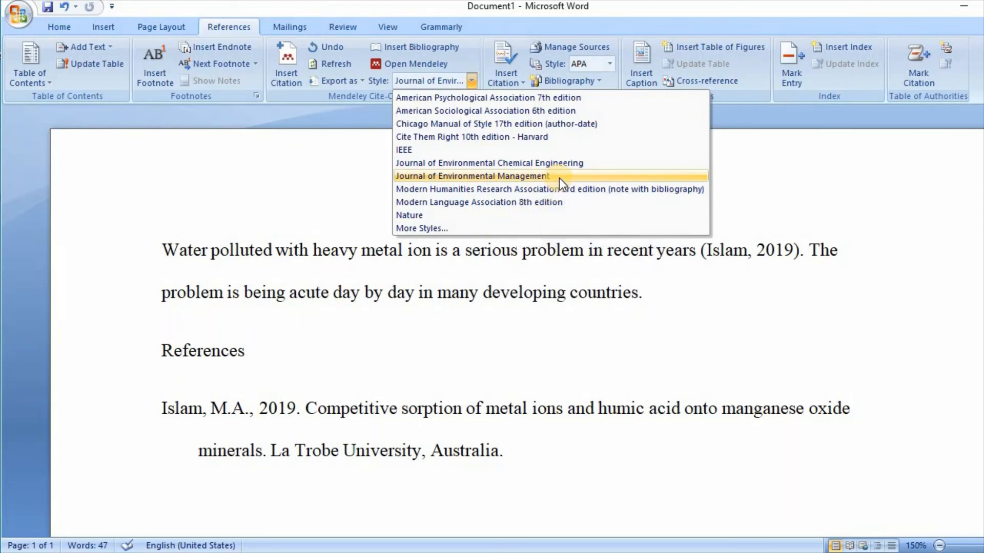
left_click(480, 163)
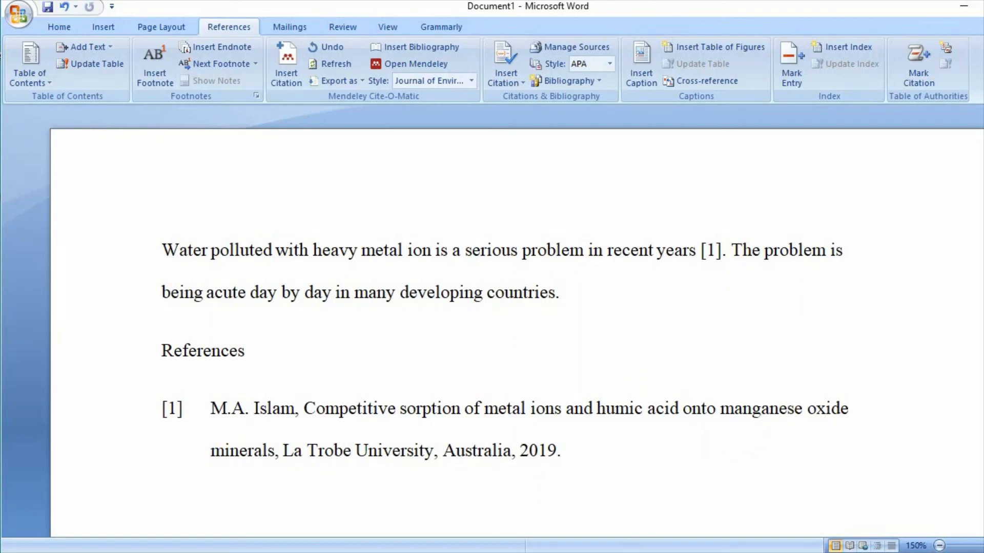
Switch back to Mendeley Desktop and start a new manual document entry.
key("alt+Tab")
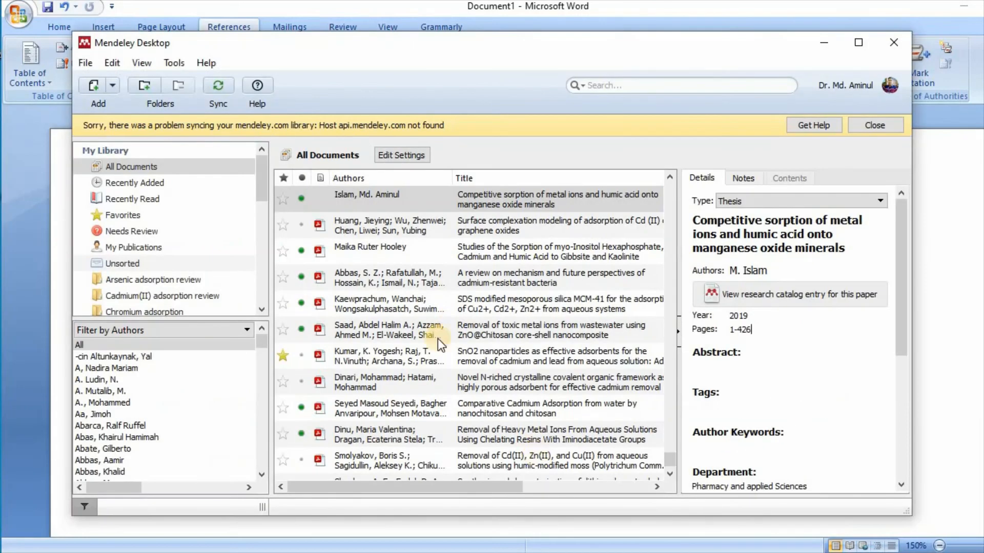
left_click(110, 85)
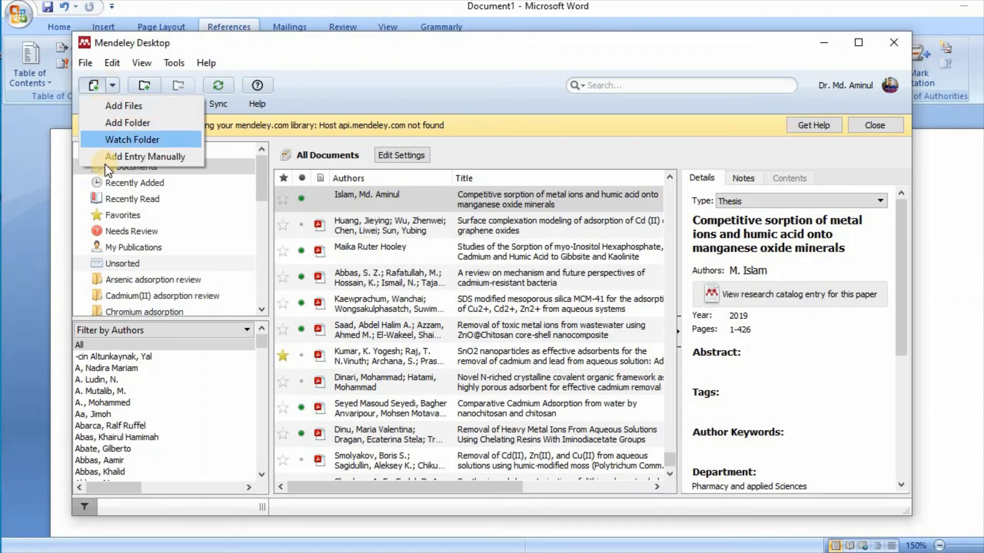
left_click(131, 158)
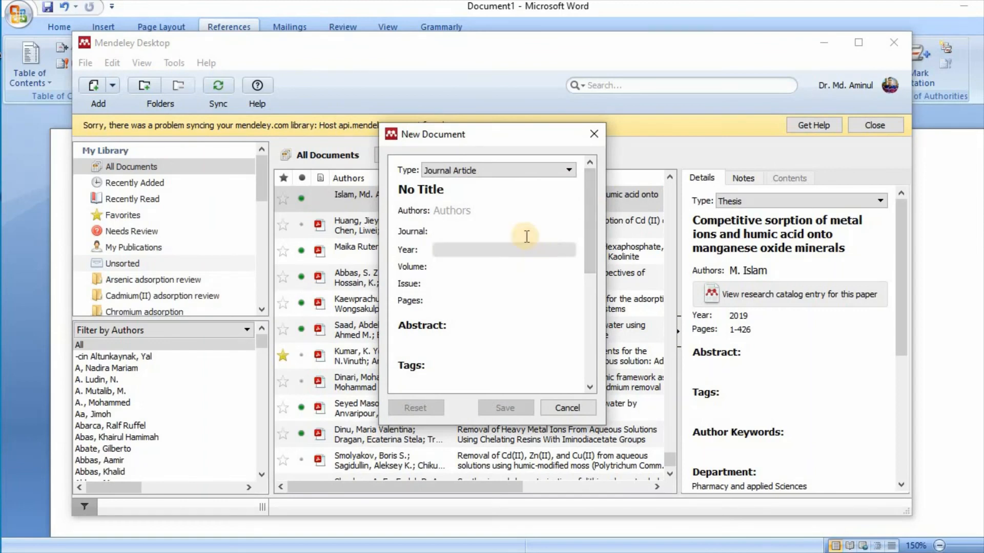